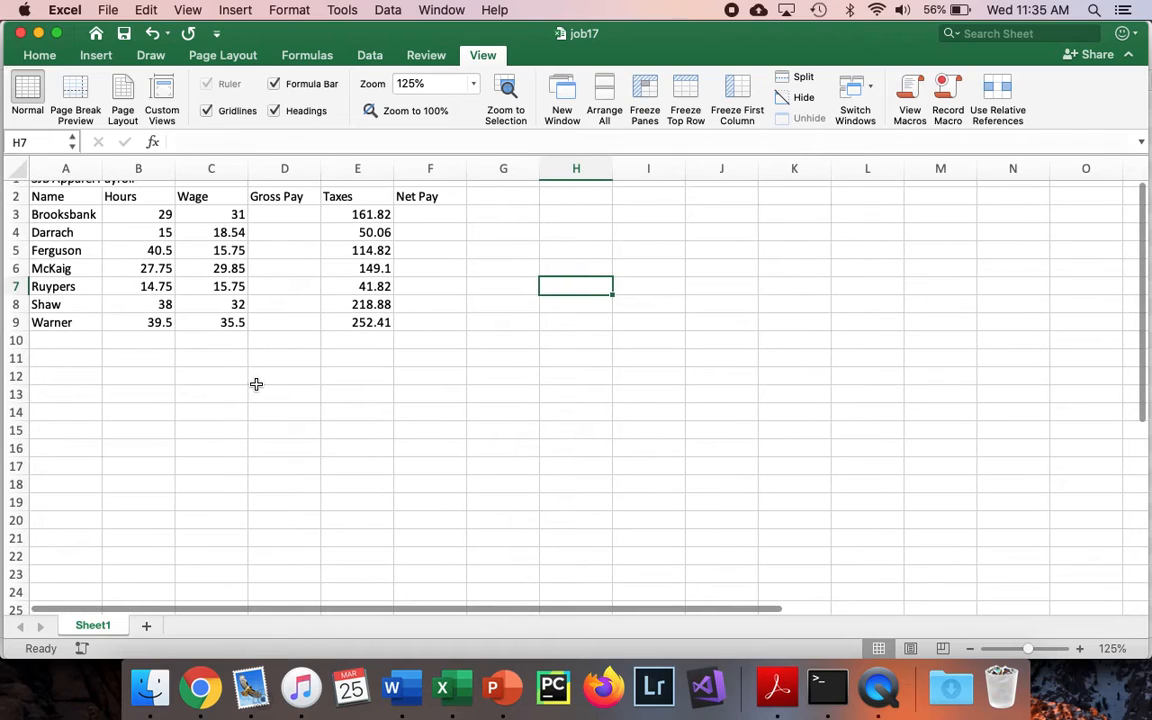
Merge and center the title SJB Apparel Payroll across A1:F1 and enlarge its font to size 16
scroll(256, 384, "up", 2)
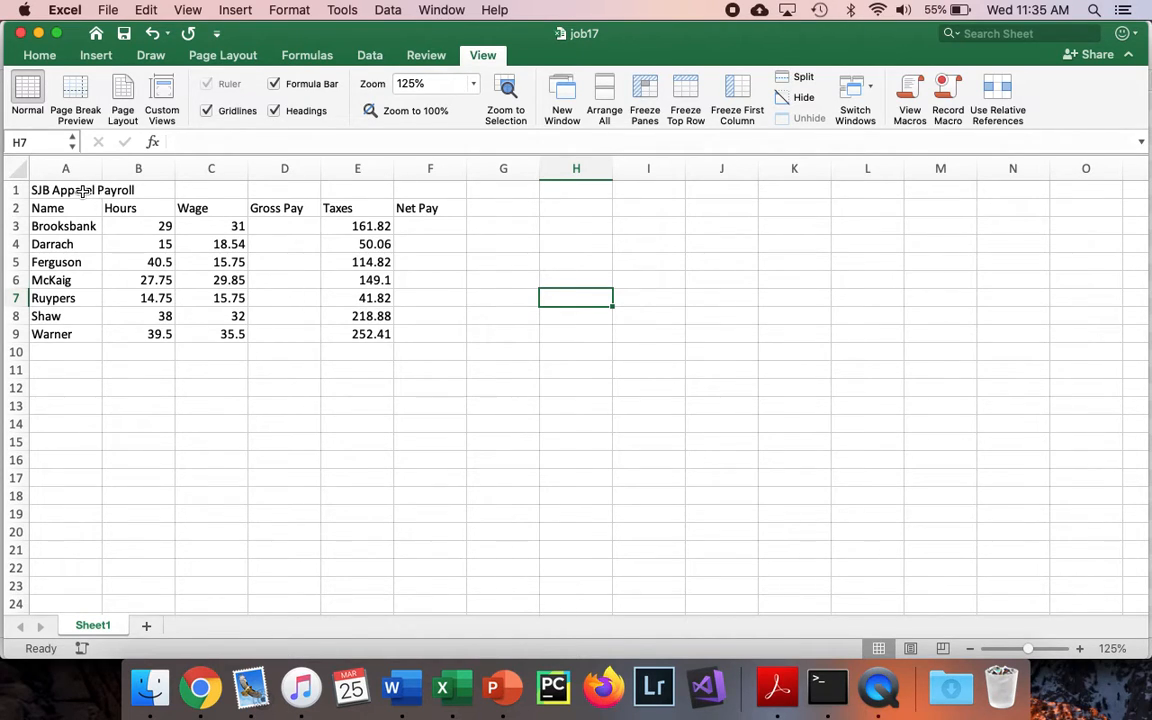
left_click_drag(78, 191, 410, 188)
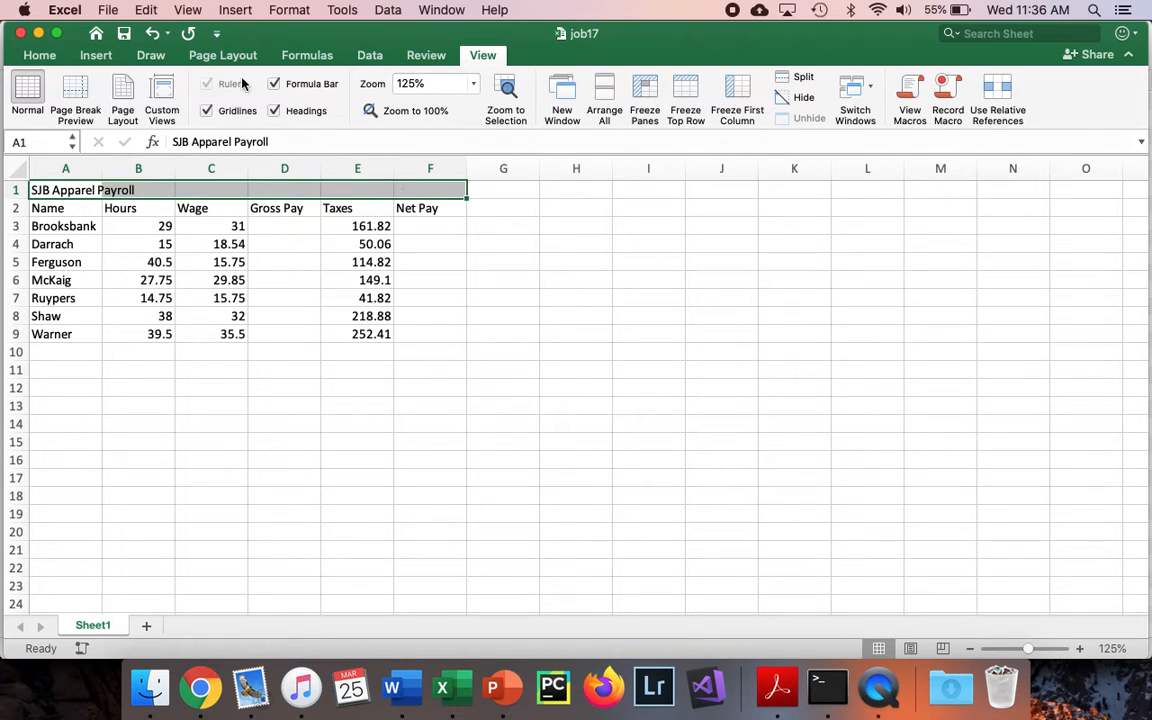
left_click(32, 57)
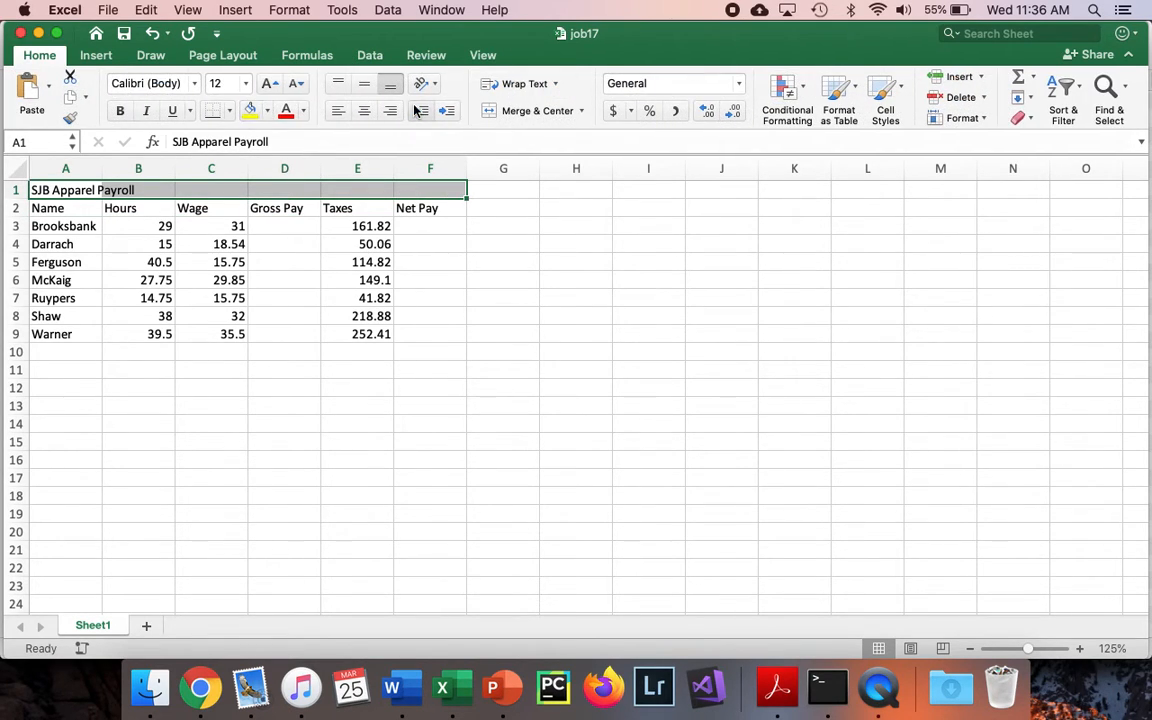
left_click(492, 110)
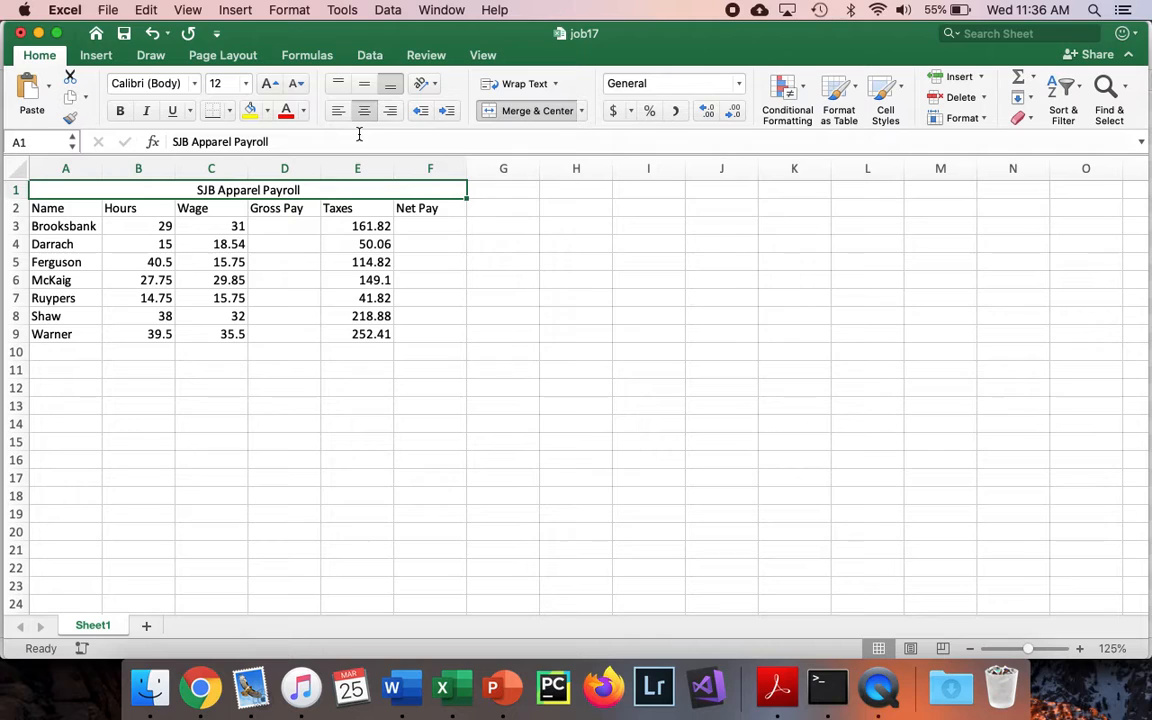
left_click(268, 84)
left_click(268, 84)
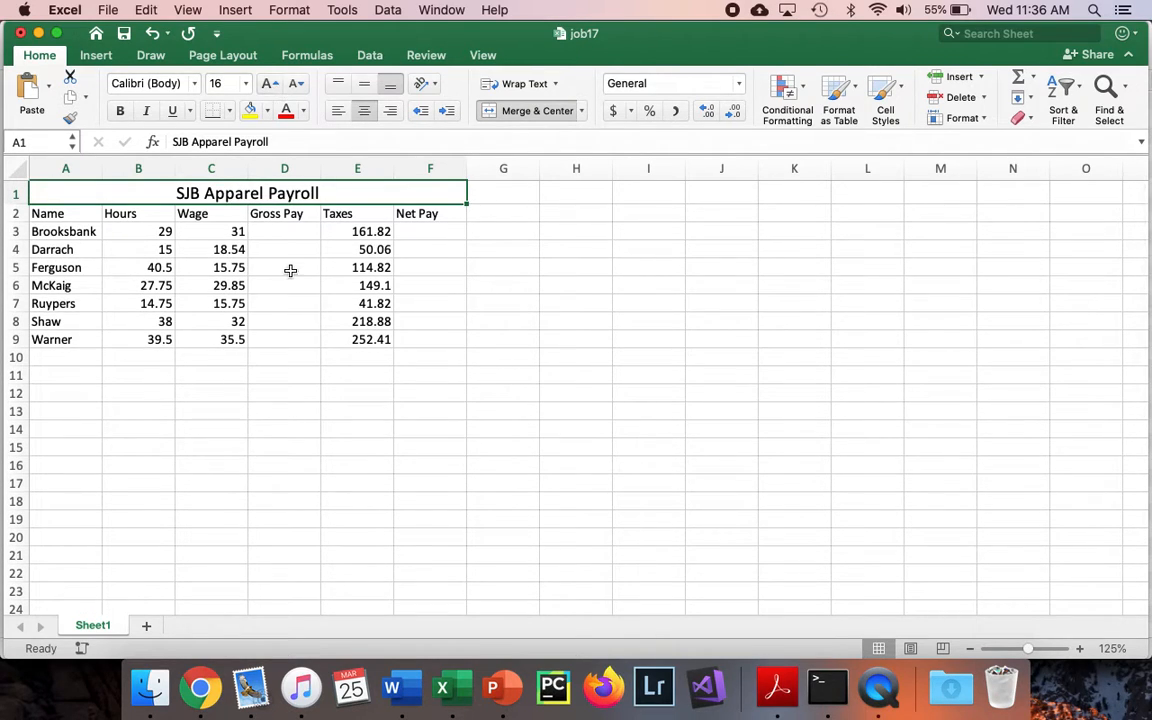
left_click(264, 430)
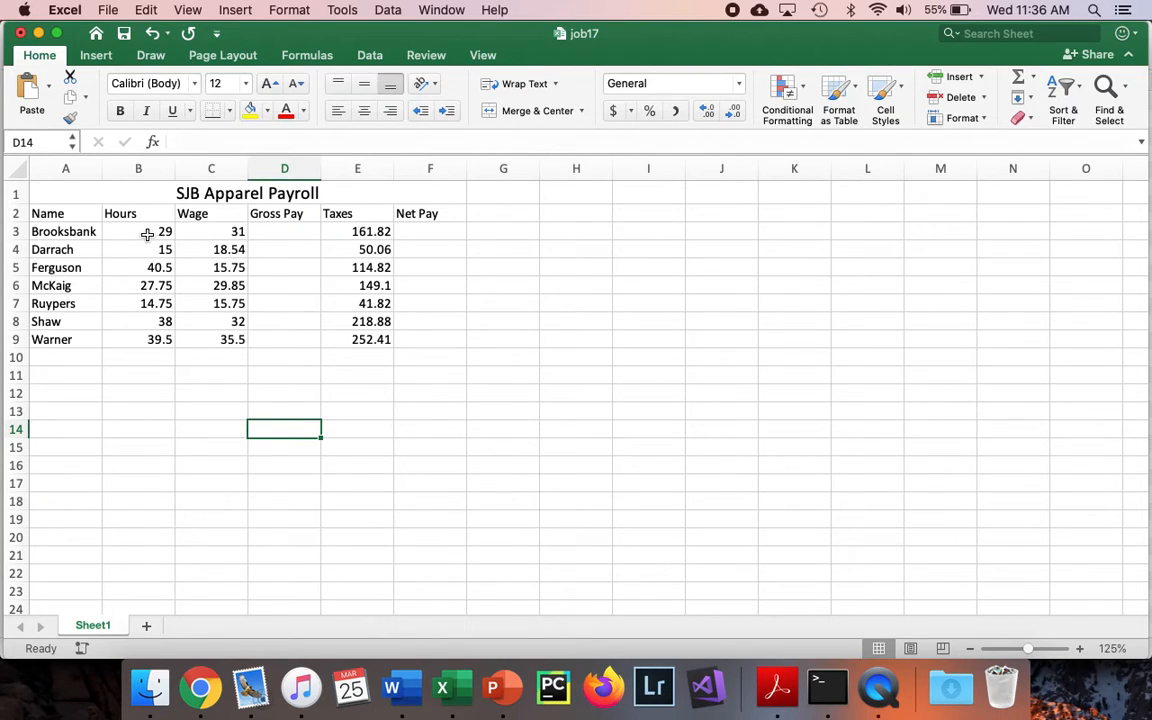
Calculate Gross Pay with the formula =B3*C3 in D3 and fill it down through D9
left_click(276, 232)
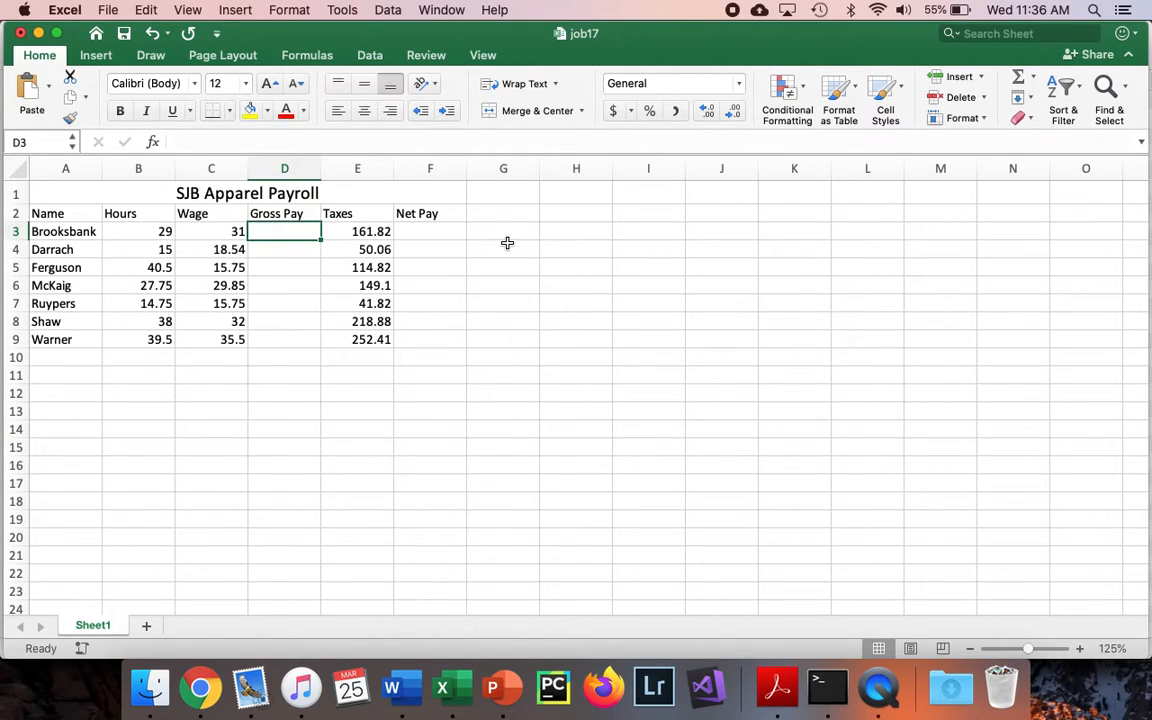
type("=")
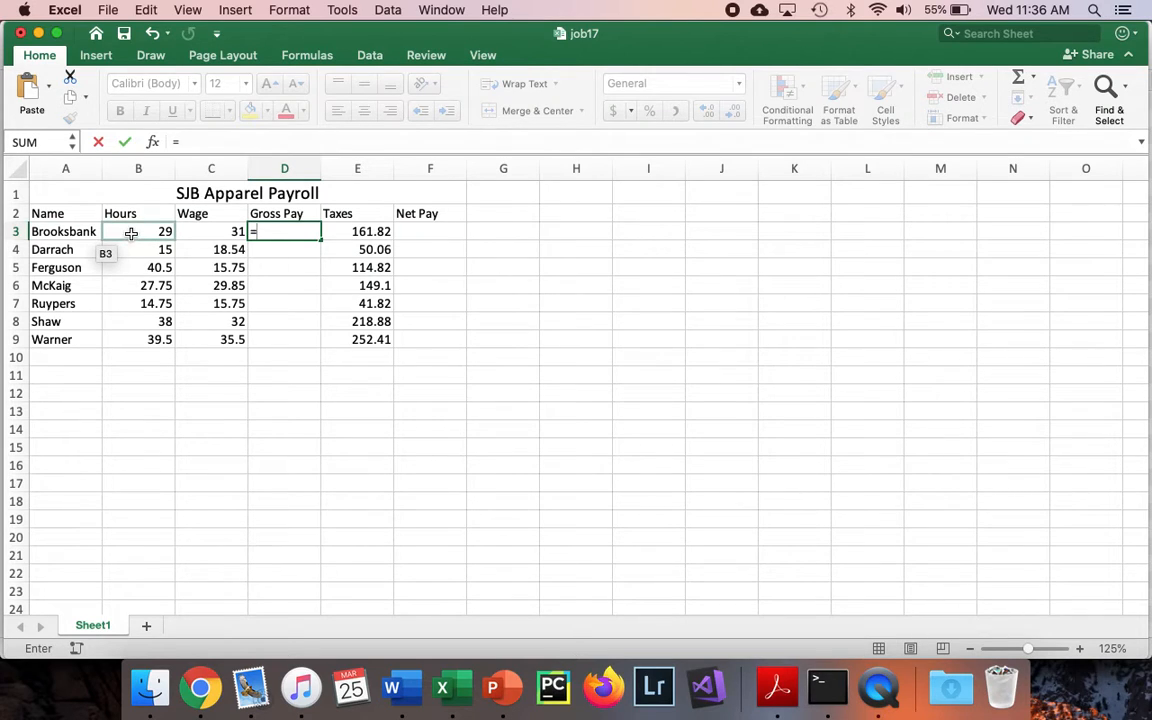
type("b3")
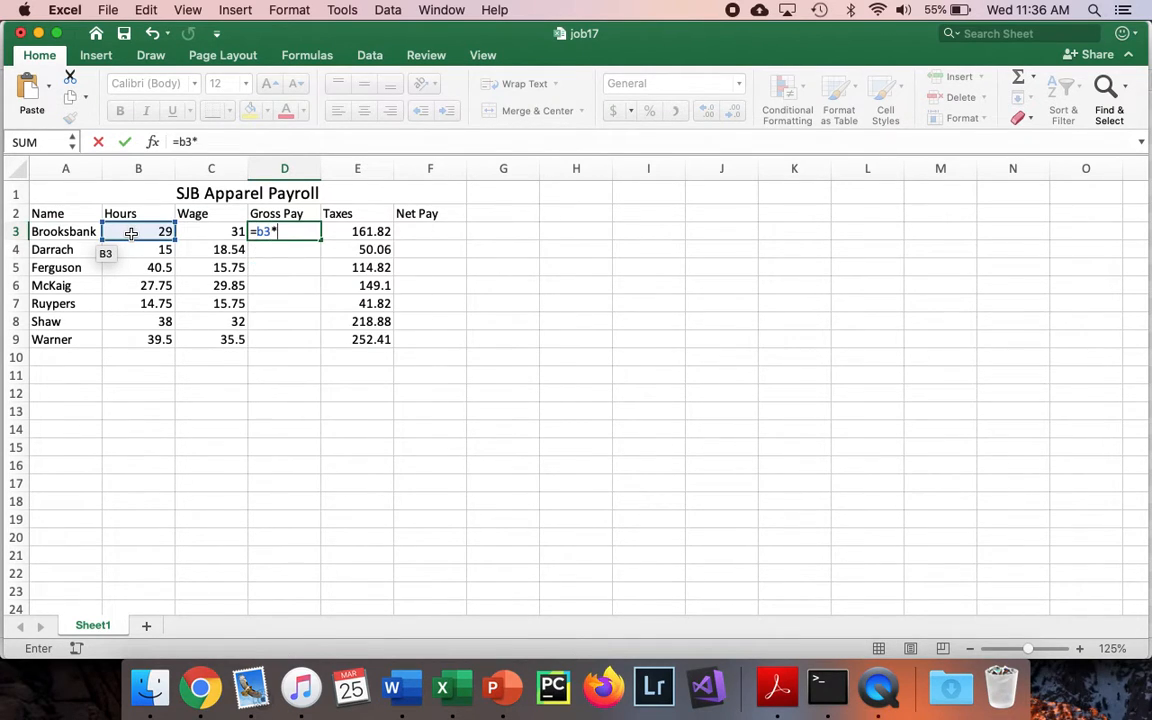
type("*c3")
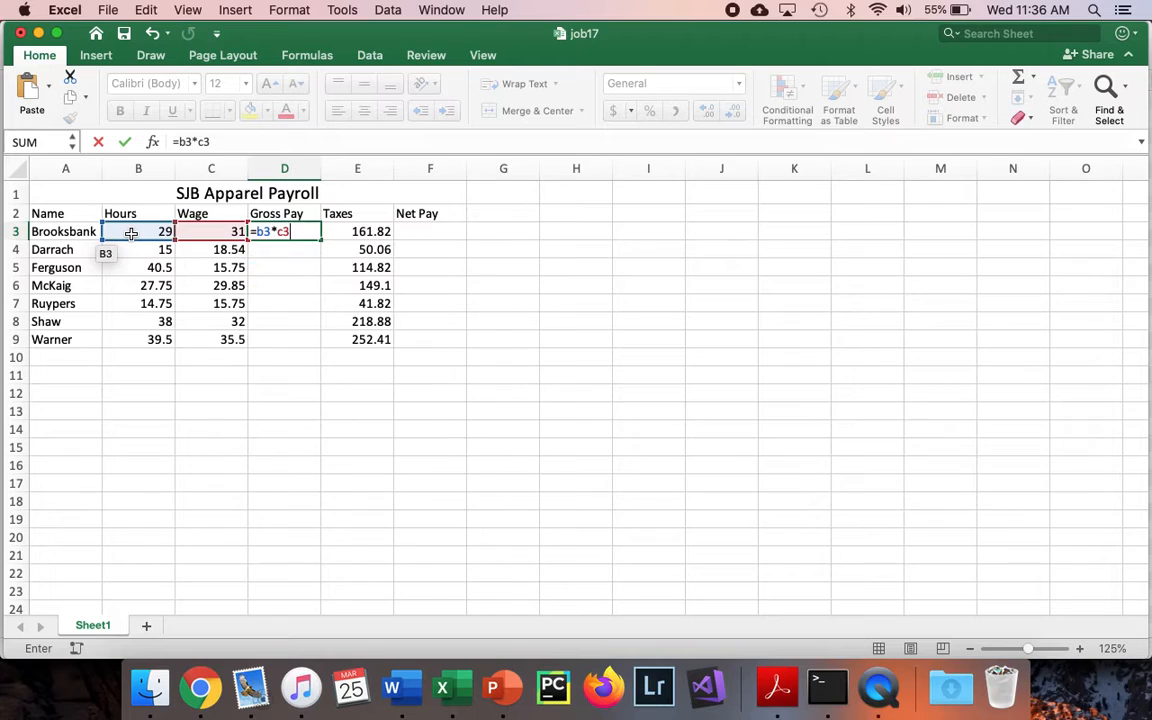
key("Return")
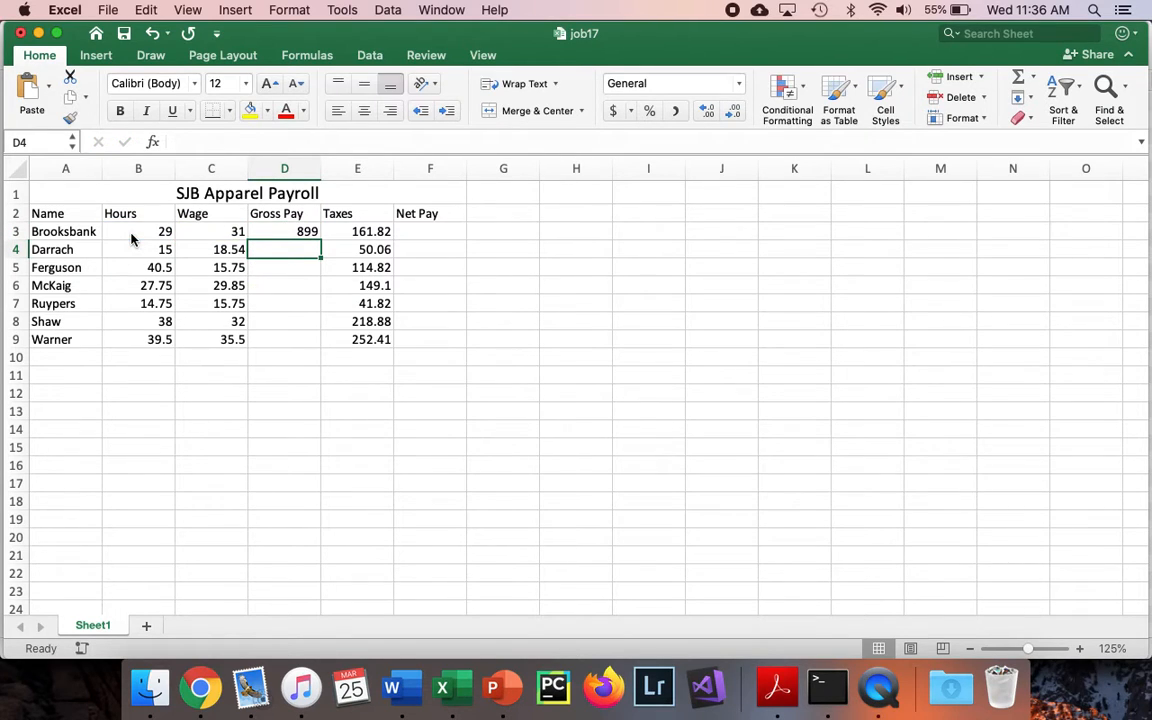
left_click(272, 228)
left_click_drag(321, 235, 324, 340)
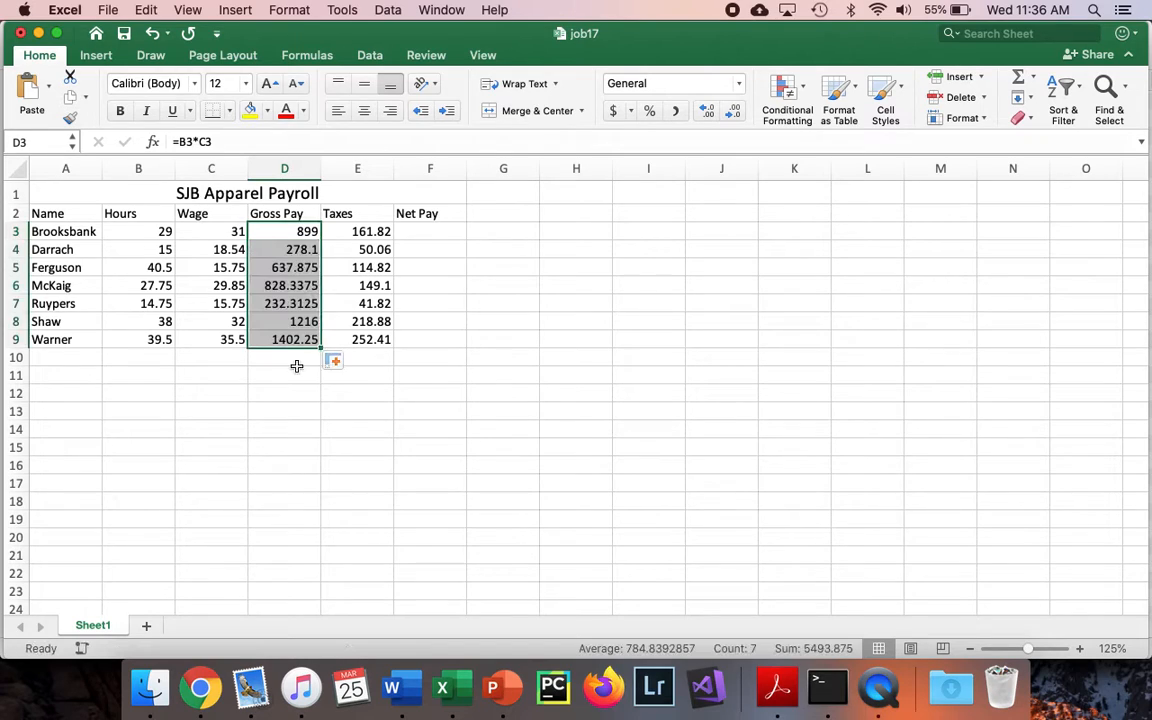
left_click(288, 371)
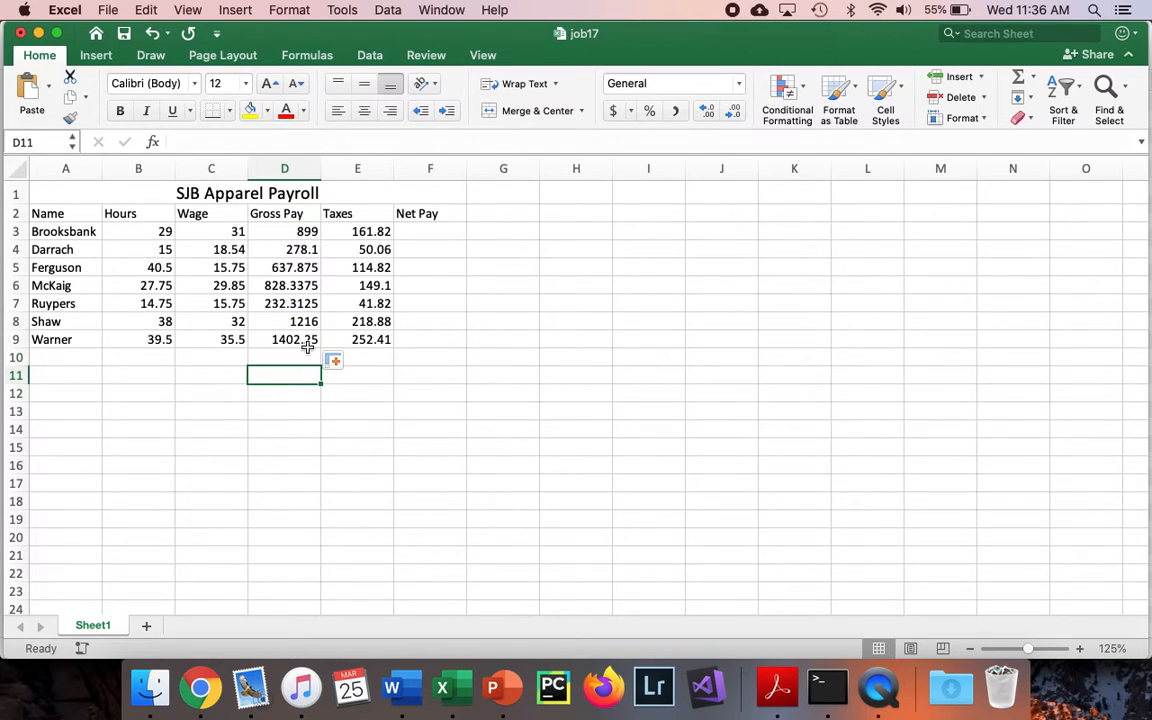
Calculate Net Pay with the formula =D3-E3 in F3 and fill it down through F9
left_click(451, 232)
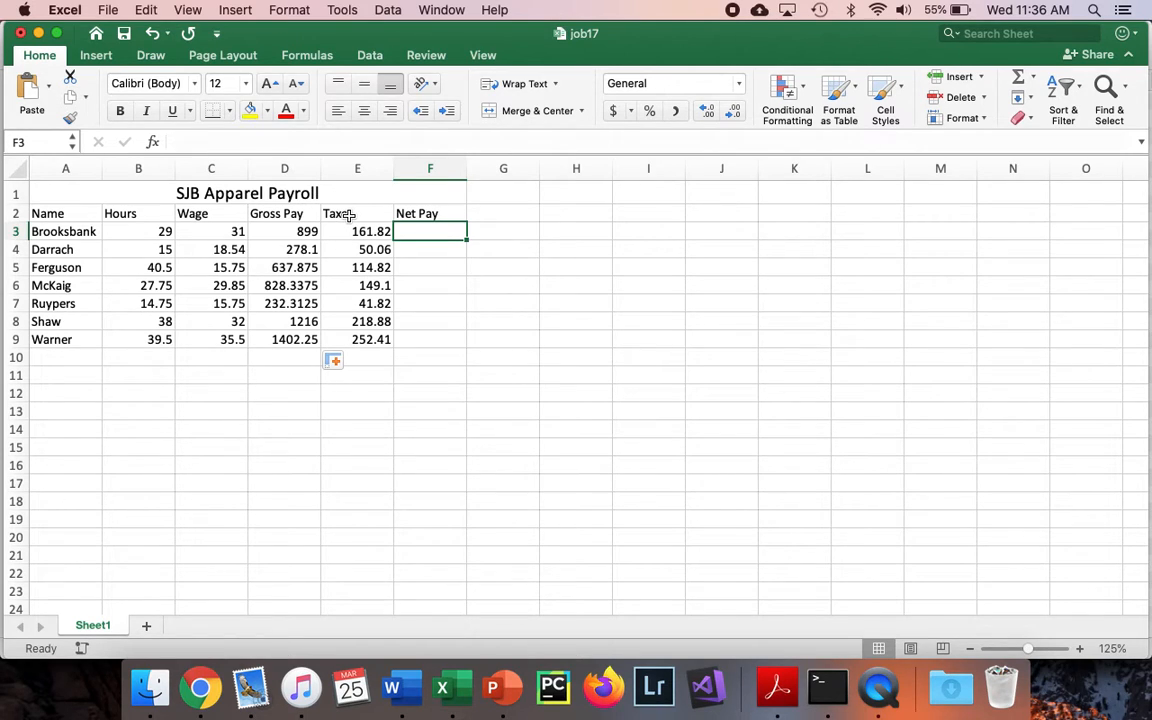
type("=d3")
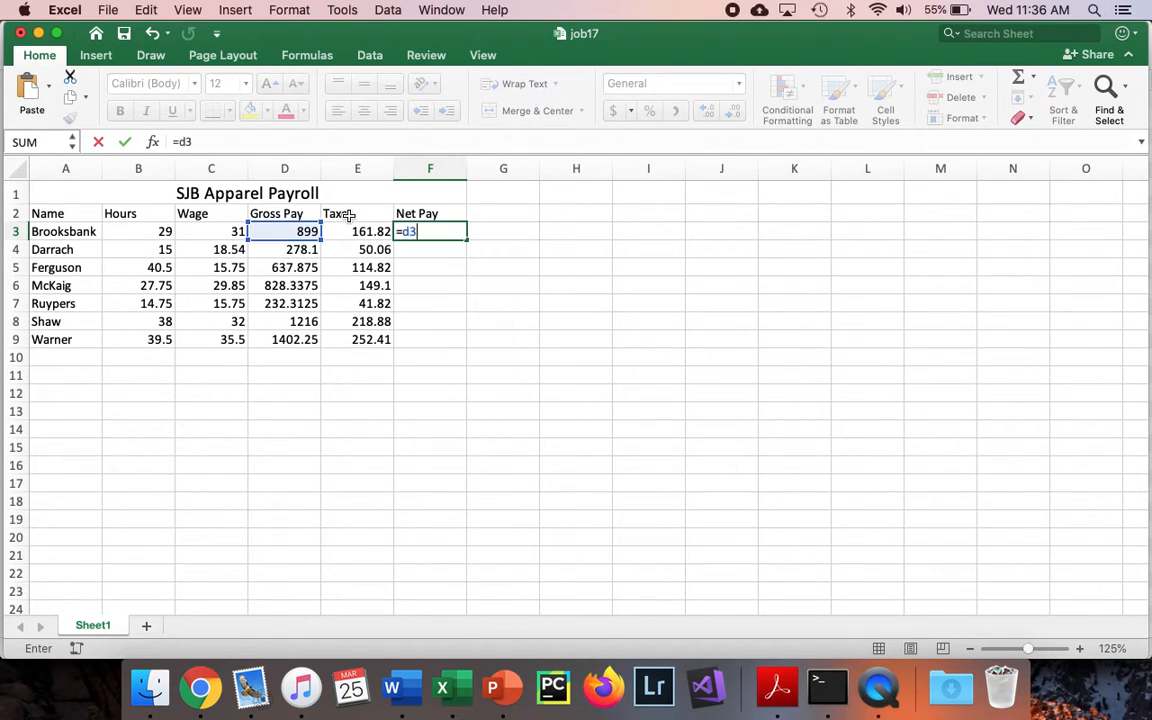
type("-e3")
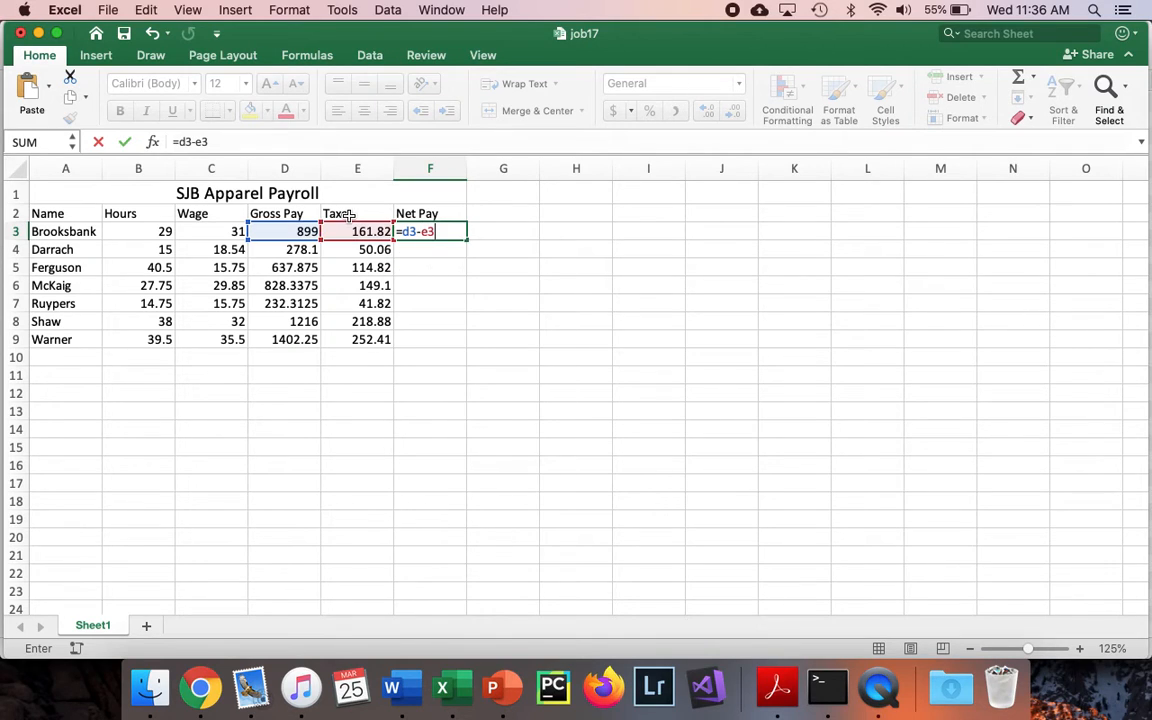
key("Return")
left_click(450, 230)
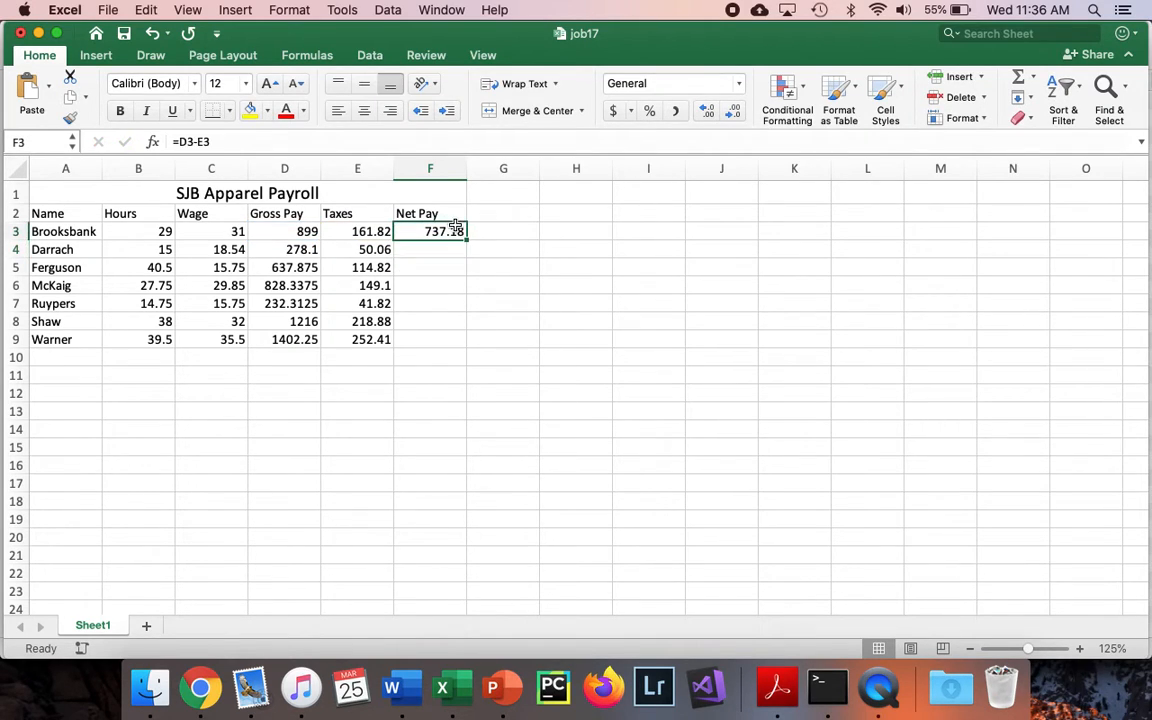
left_click_drag(465, 237, 470, 344)
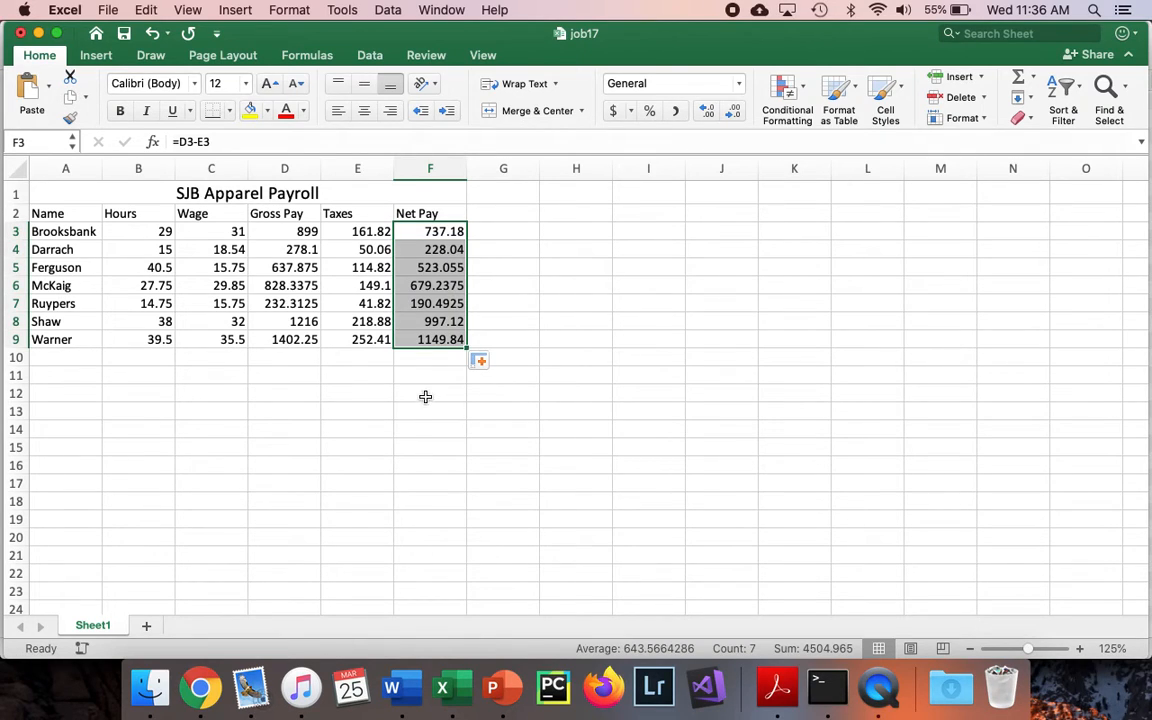
left_click(425, 395)
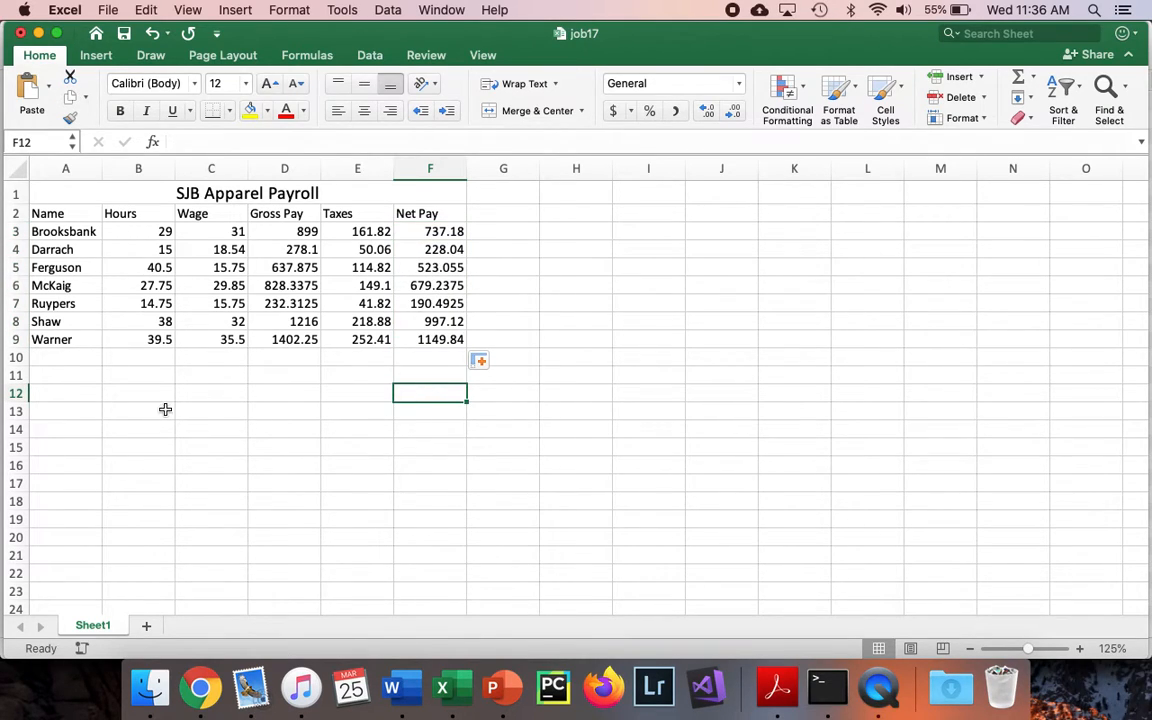
Add the row label Total in A10 below the employee names
left_click(99, 357)
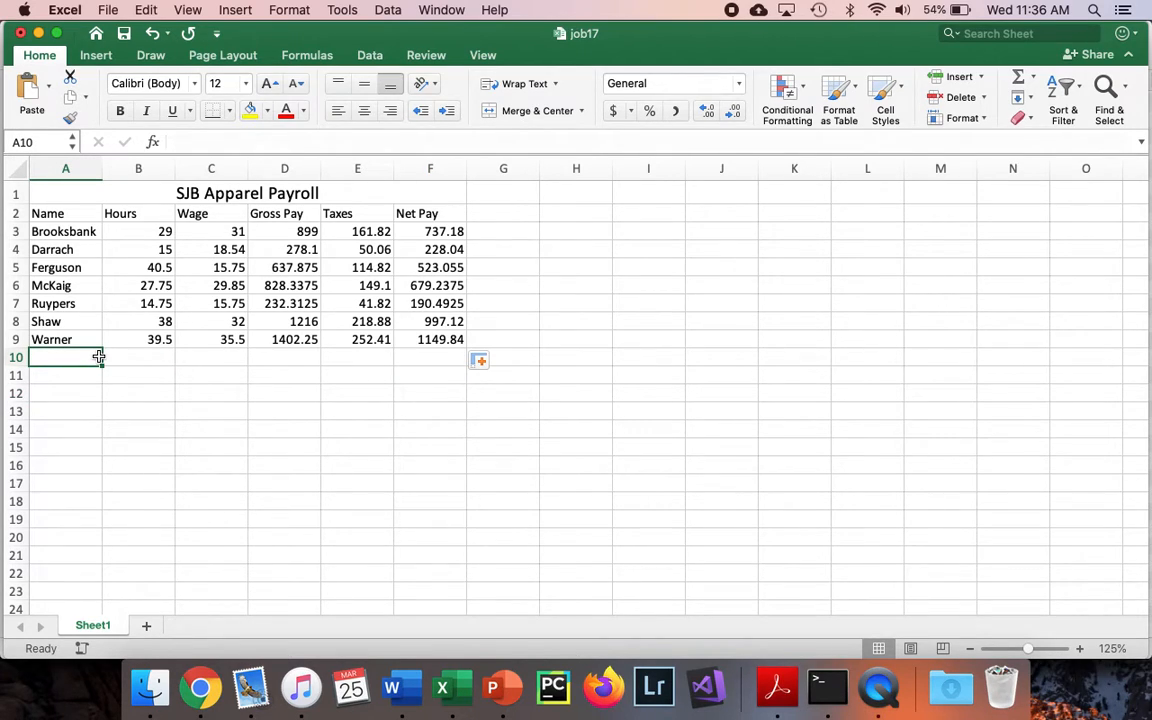
type("Total")
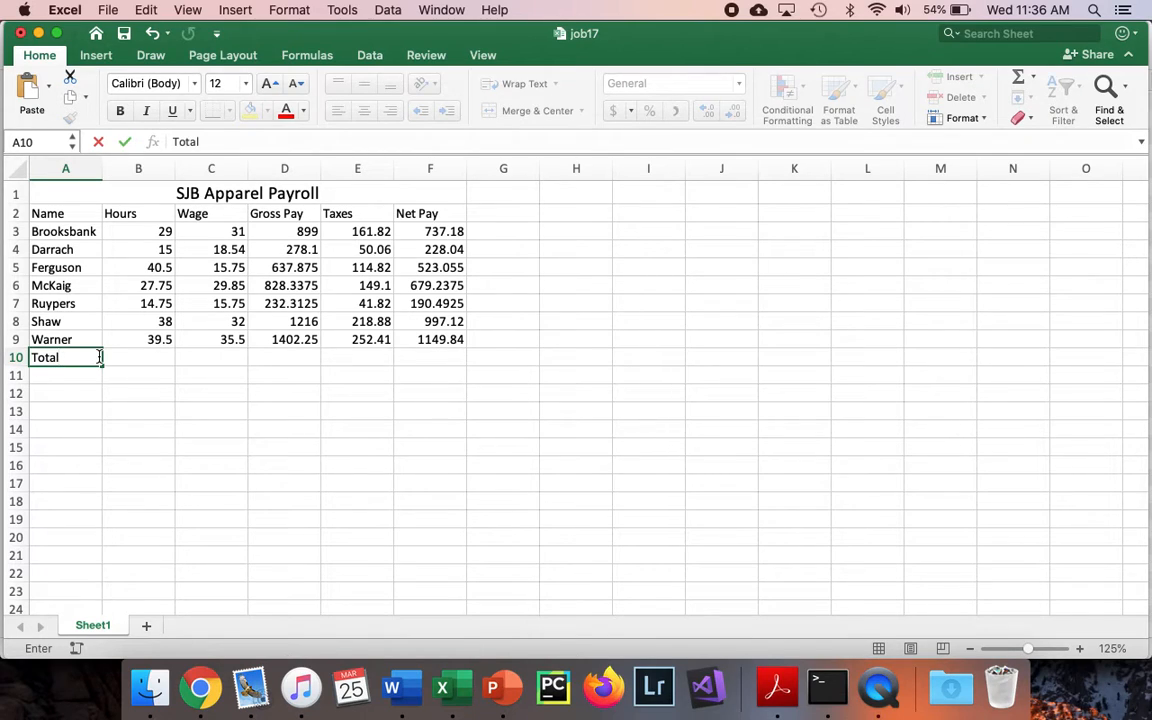
key("Return")
Sum the Gross Pay values D3:D9 in D10 with AutoSum and fill the total across through F10
left_click(300, 357)
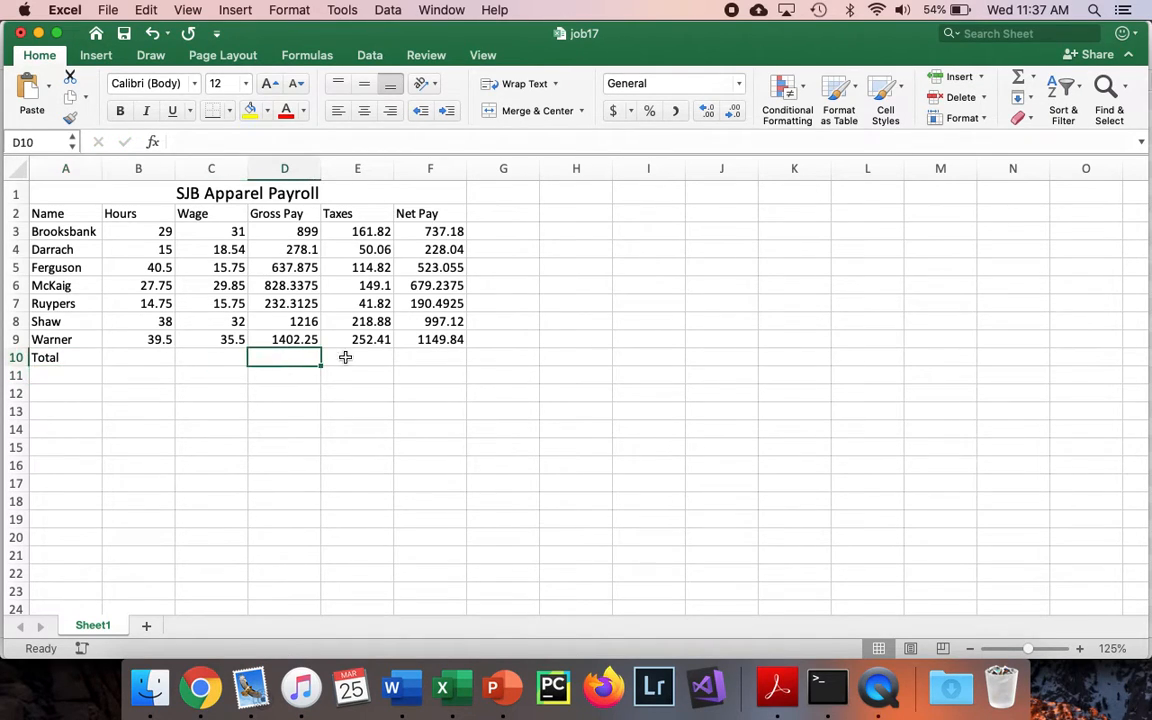
type("=")
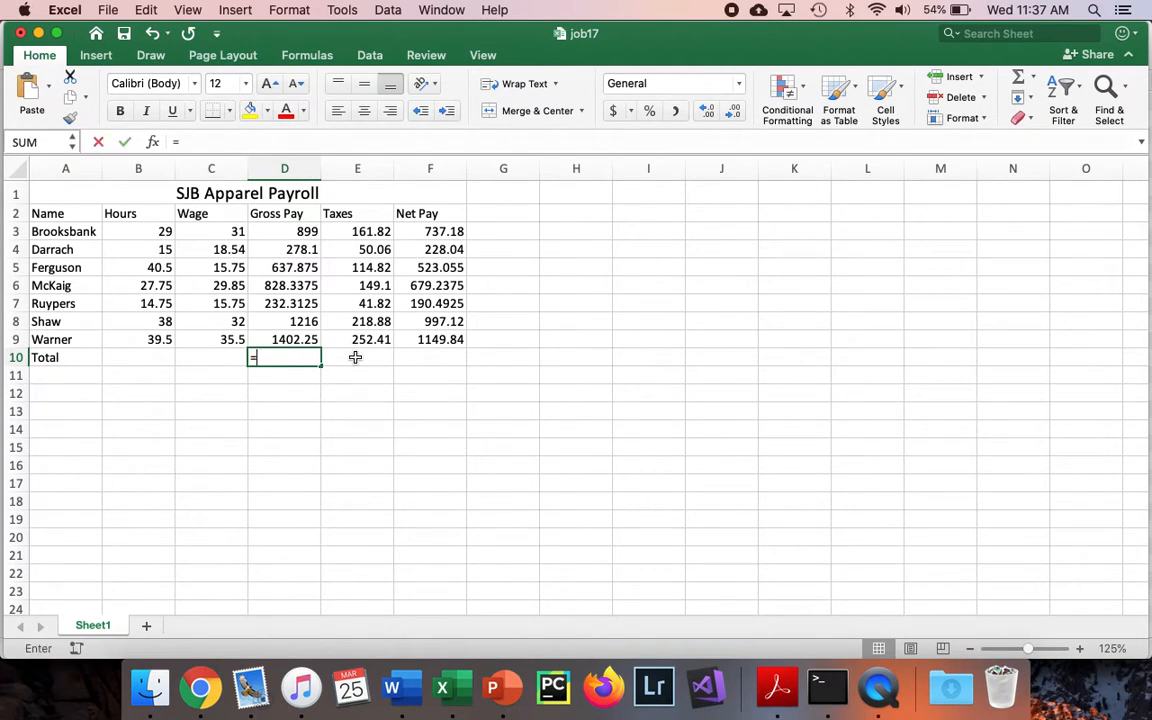
left_click_drag(300, 231, 303, 360)
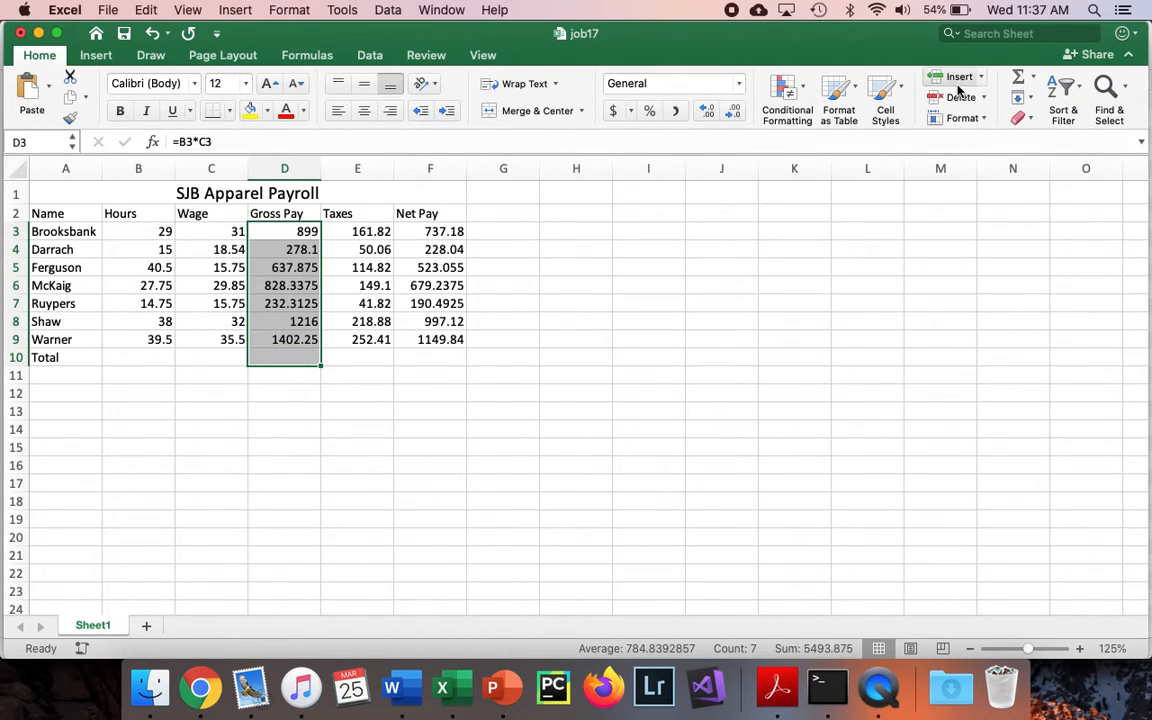
left_click(1017, 78)
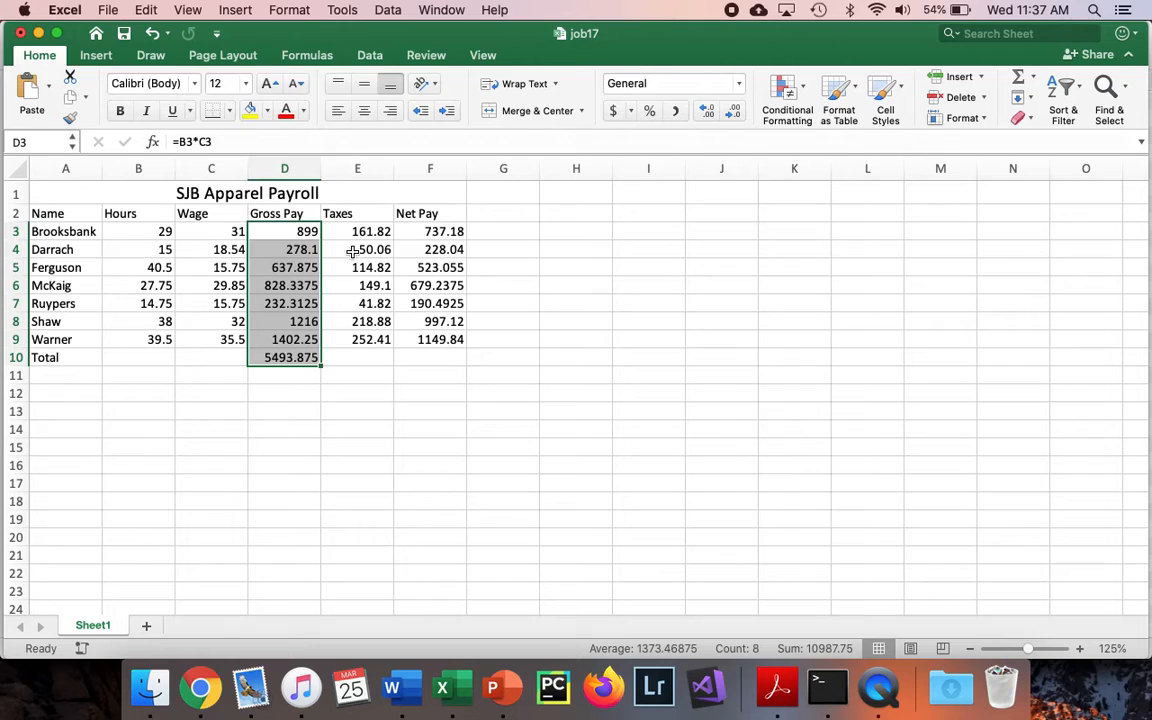
left_click(306, 375)
left_click(311, 360)
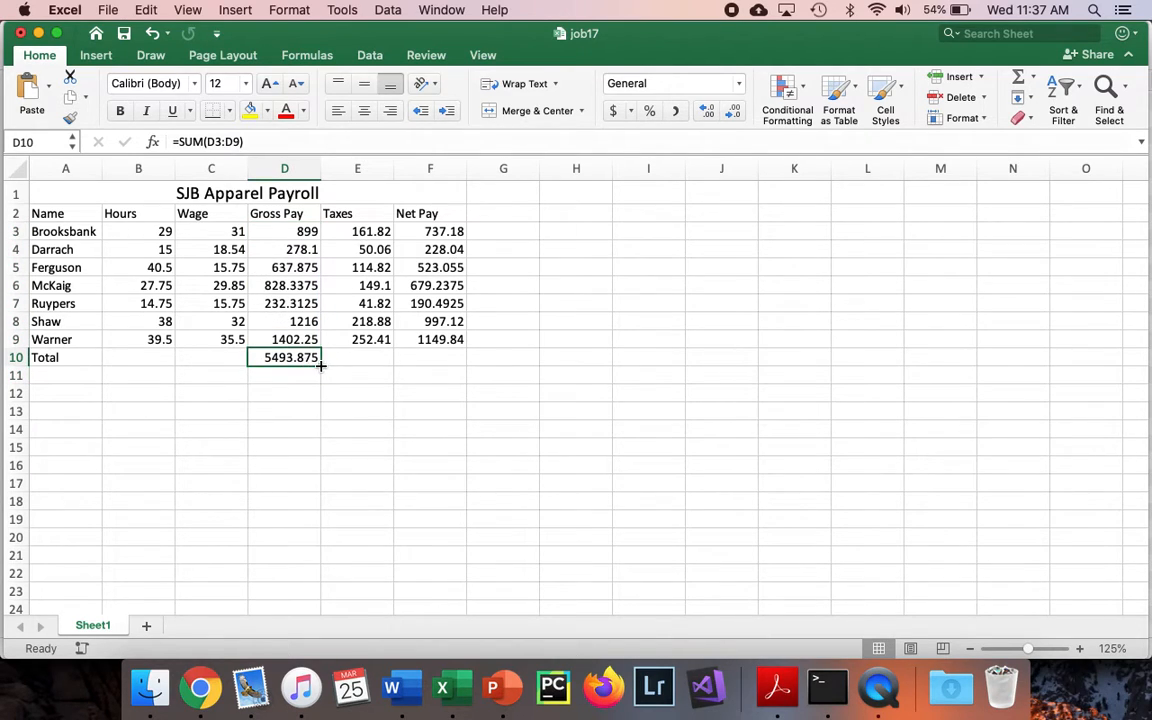
left_click_drag(319, 364, 458, 362)
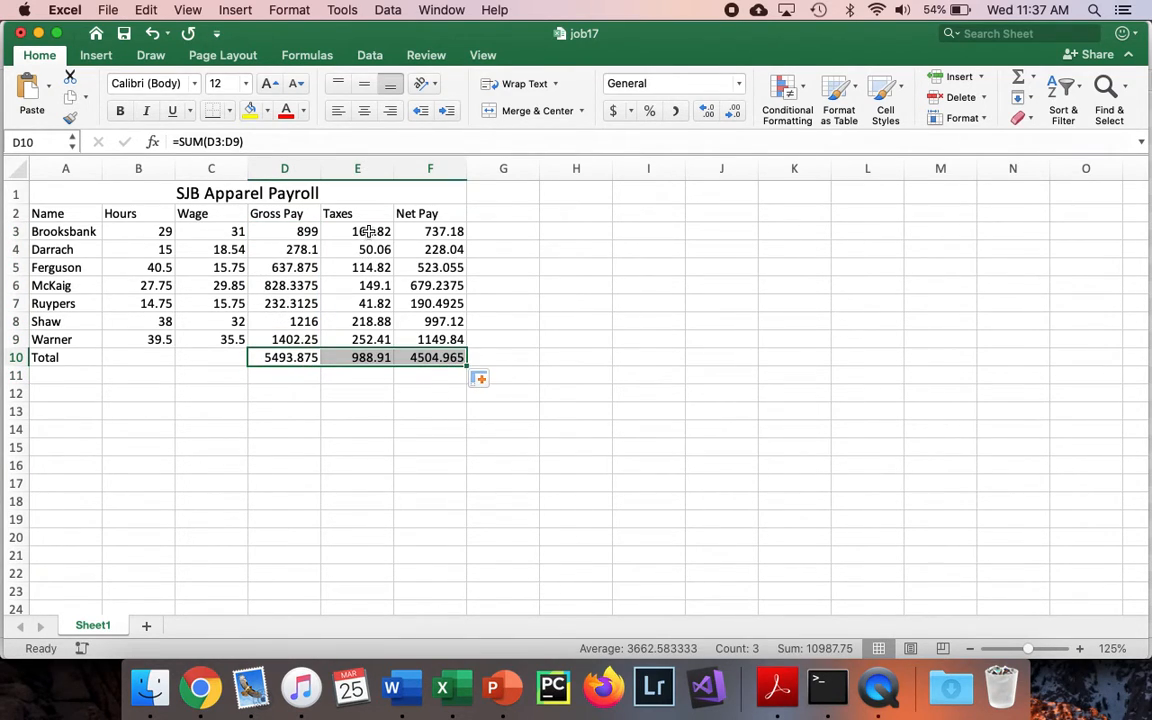
left_click(423, 429)
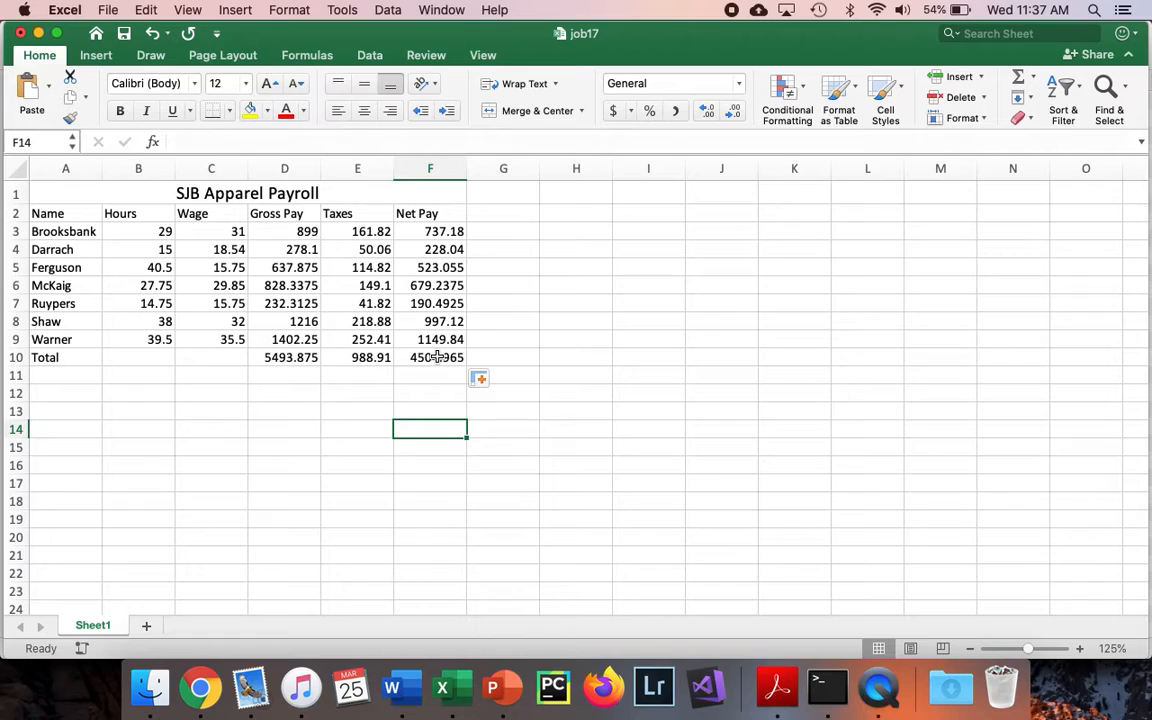
Enter the row labels Average, Maximum and Minimum in cells A11 to A13
left_click(87, 377)
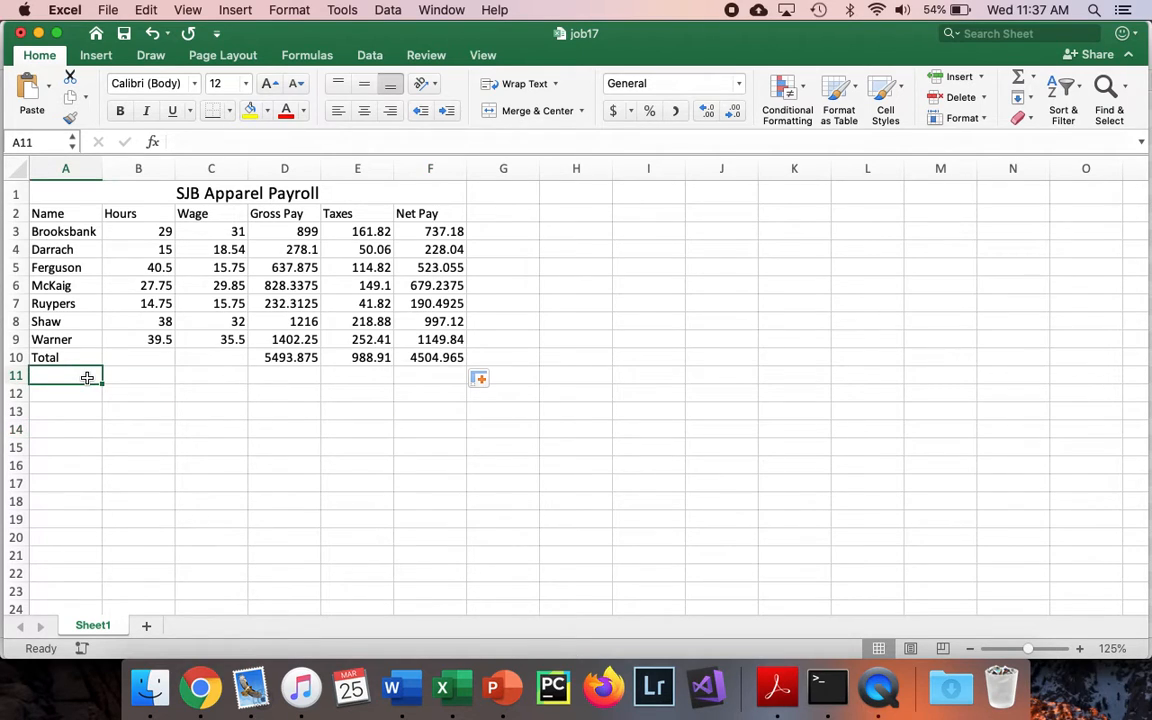
type("Average")
key("Return")
type("Maxi")
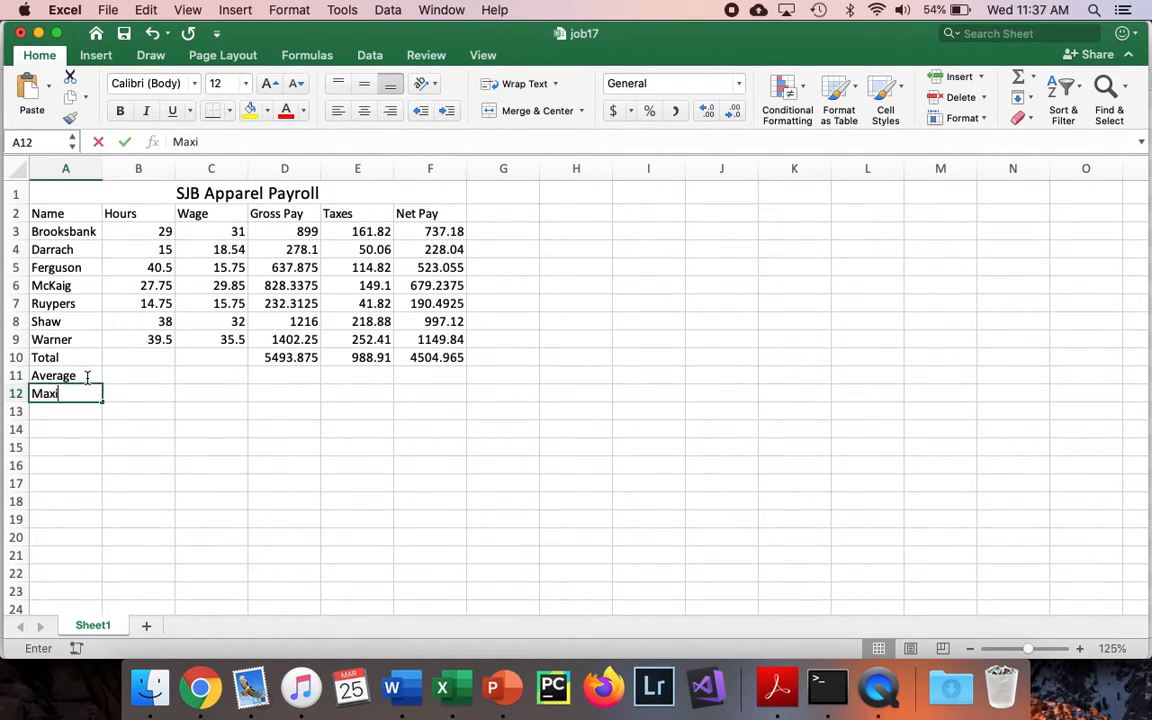
type("mum")
key("Return")
type("Minimu")
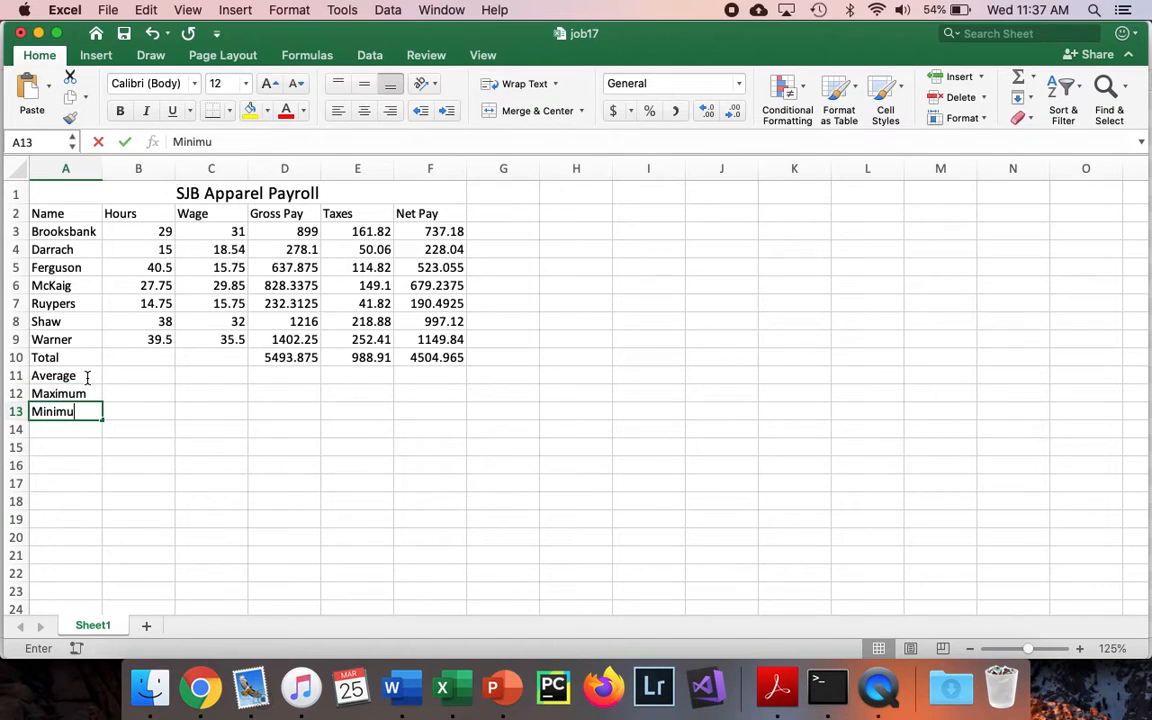
type("m")
key("Return")
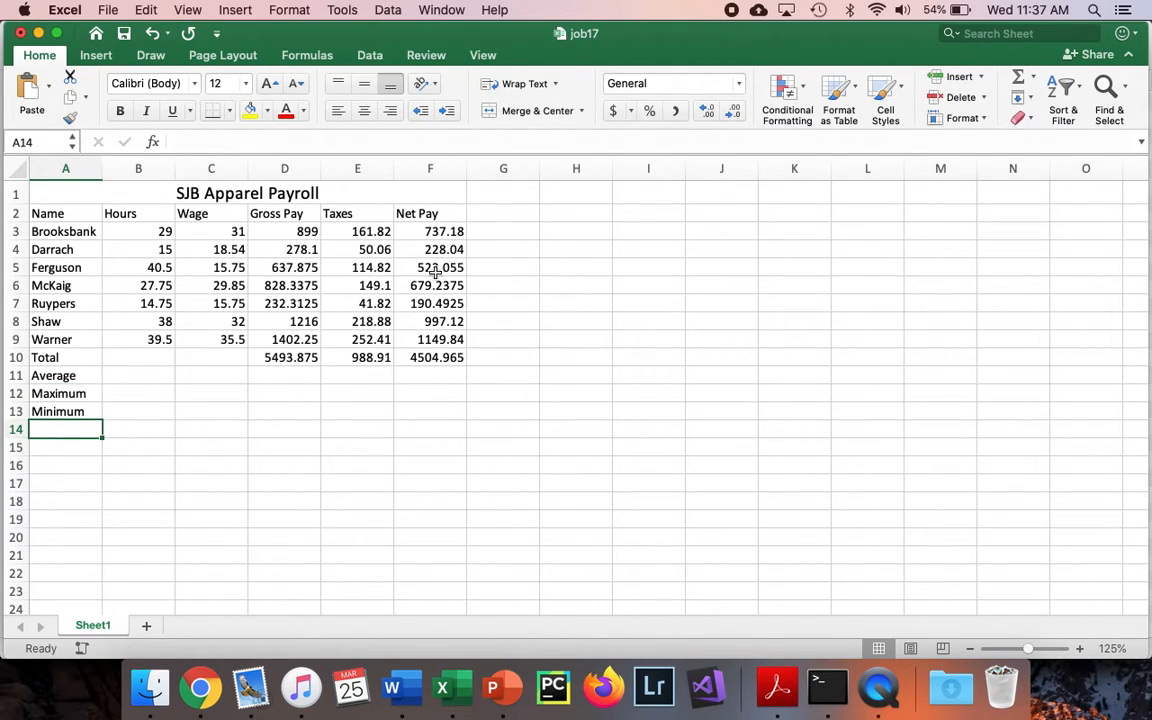
Calculate the average Net Pay in F11 with the AVERAGE function over F3:F9
left_click(448, 375)
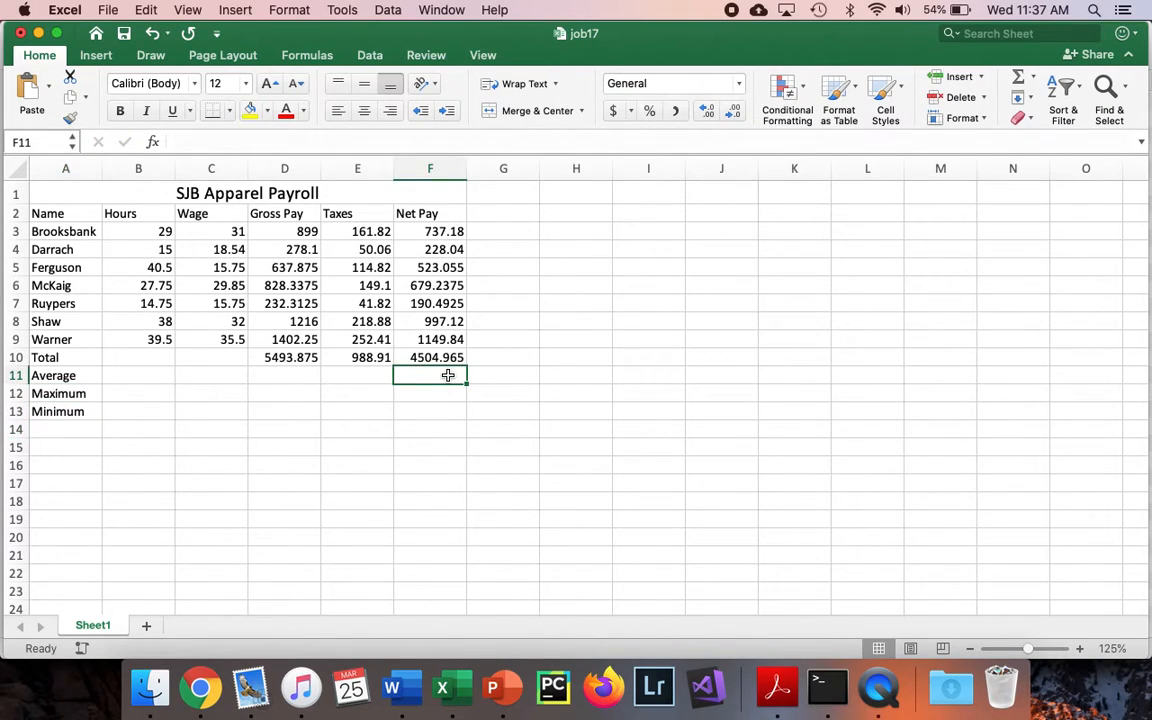
type("=averag")
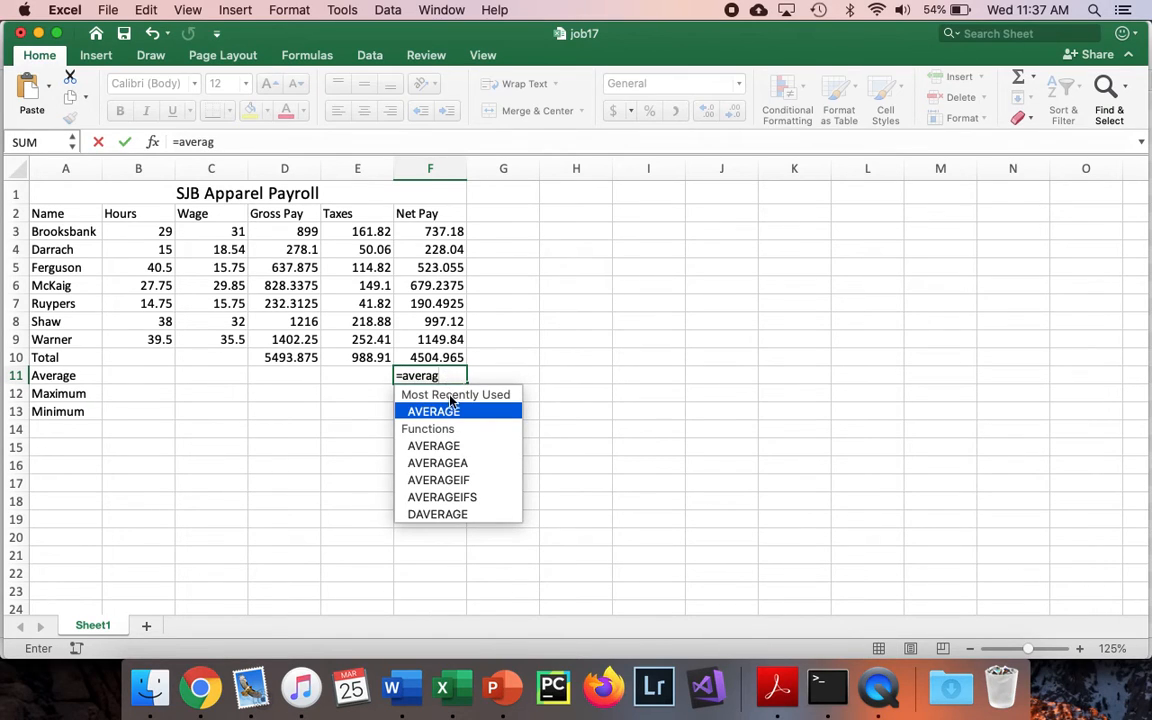
double_click(453, 412)
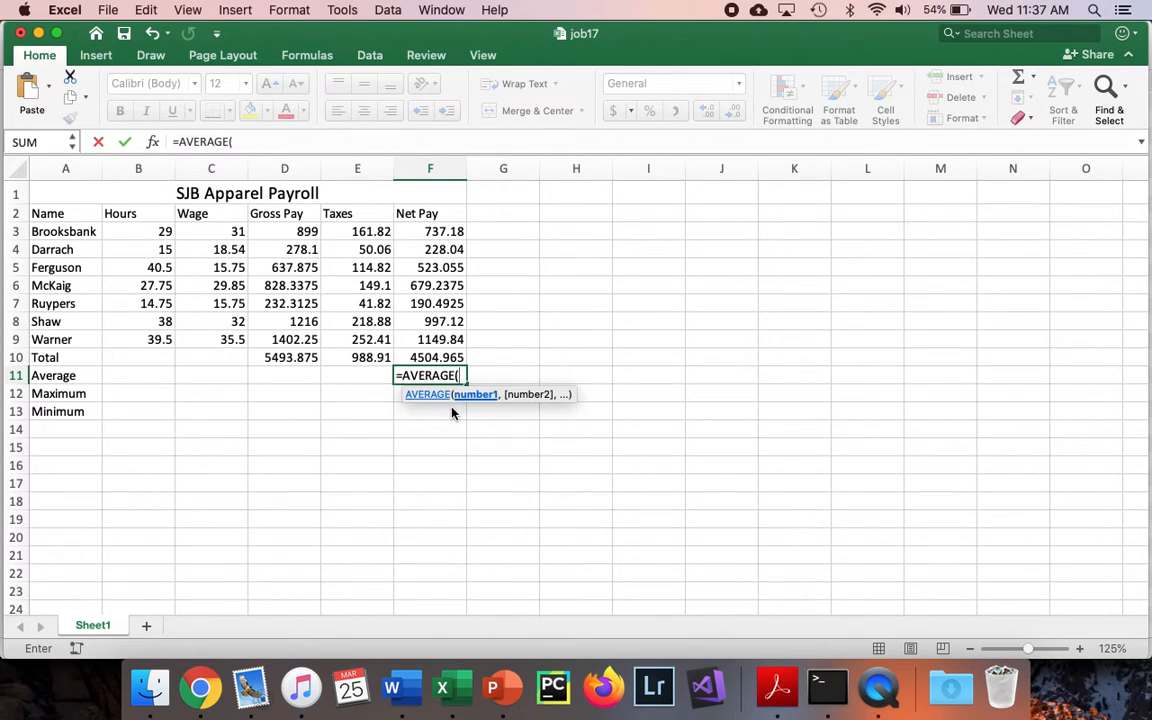
left_click(450, 233)
left_click_drag(450, 233, 455, 338)
key("Return")
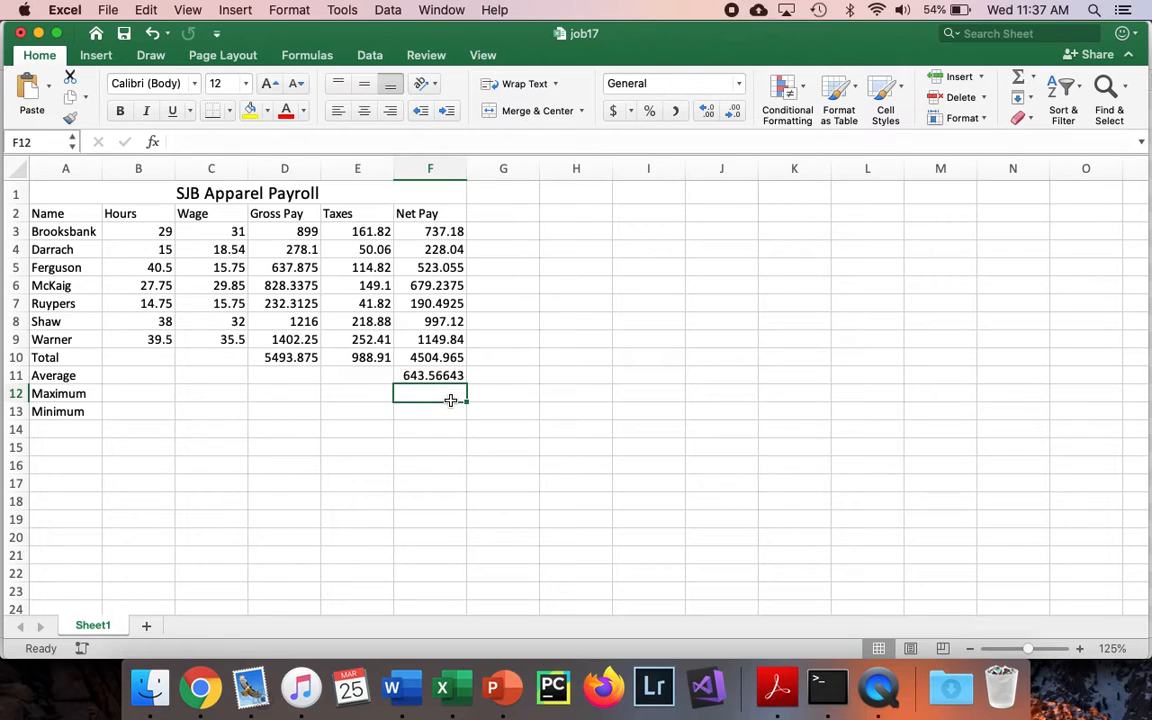
Calculate the maximum Net Pay in F12 with the MAX function over F3:F9
left_click(1035, 78)
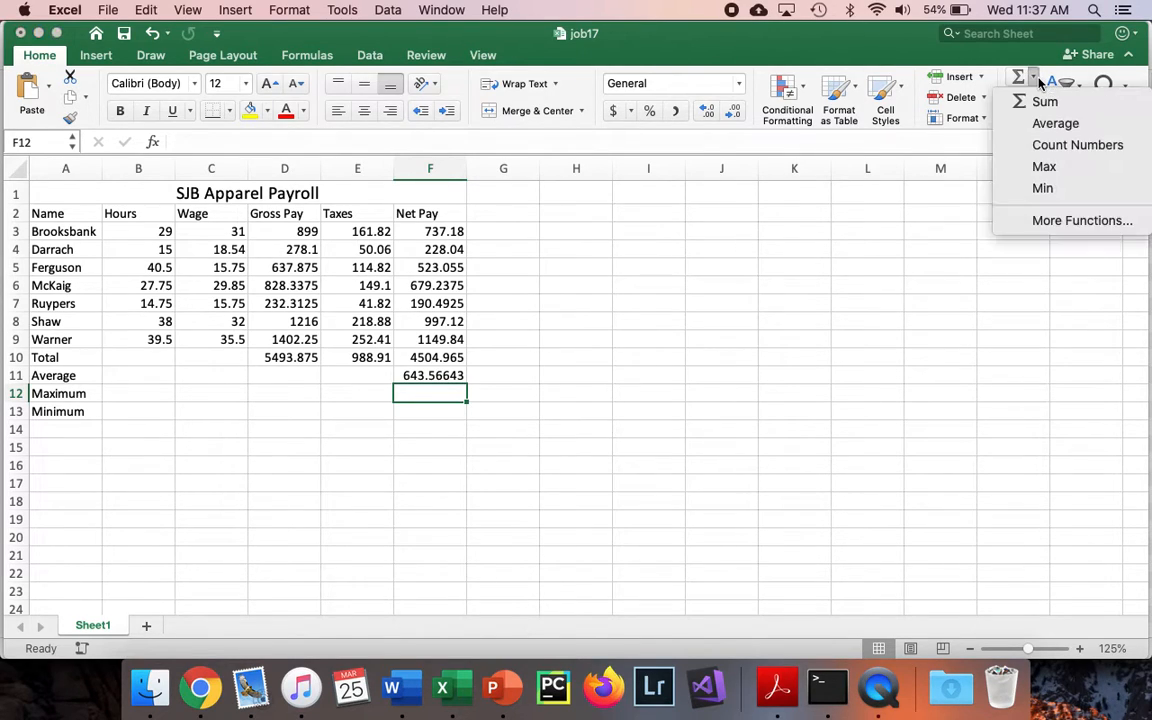
left_click(1043, 167)
left_click(430, 236)
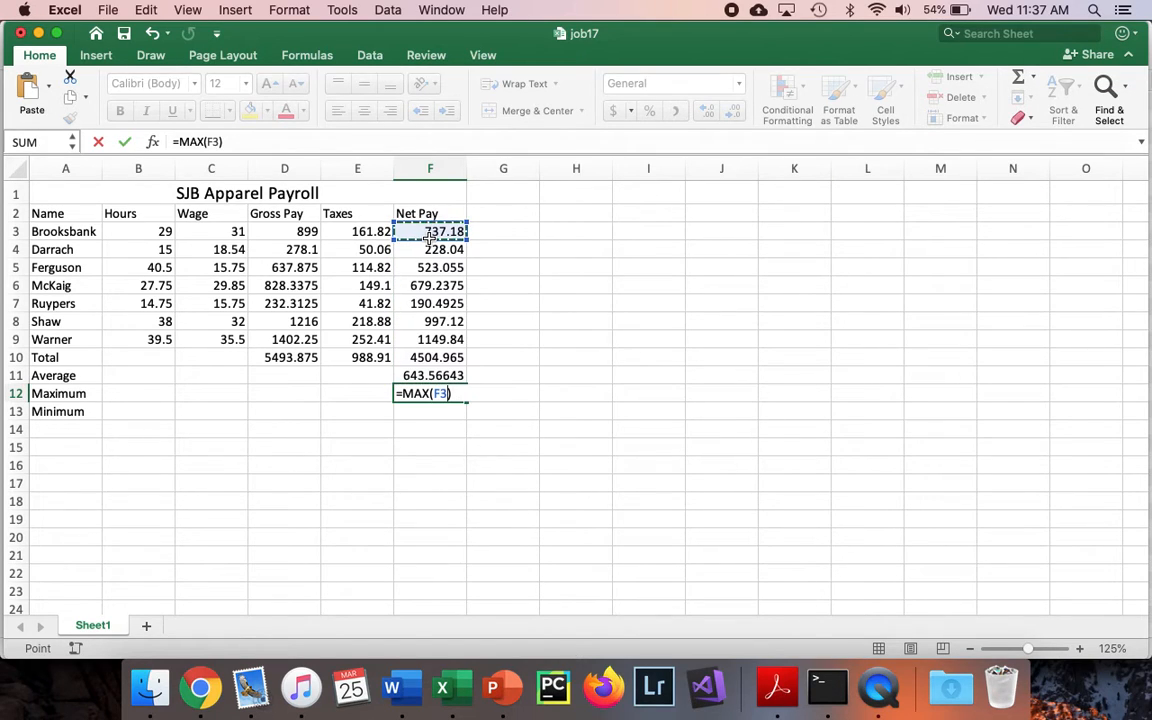
left_click_drag(430, 236, 442, 342)
key("Return")
Calculate the minimum Net Pay in F13 with the MIN function over F3:F9
type("=")
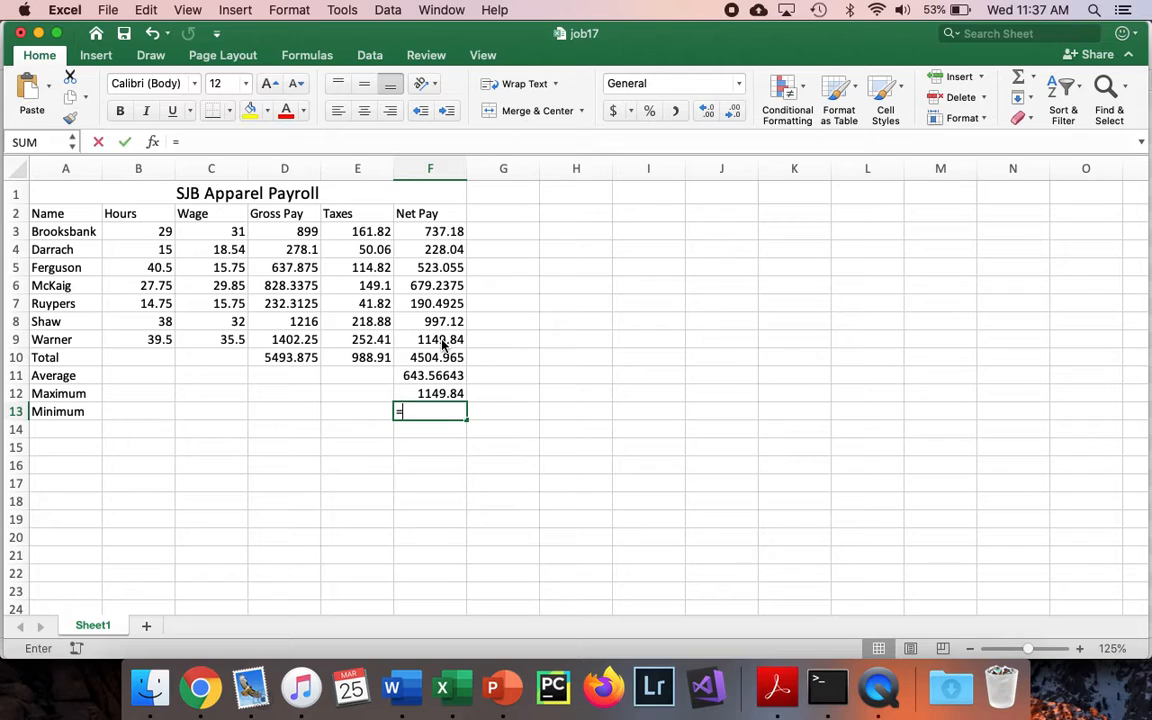
type("Min")
key("Tab")
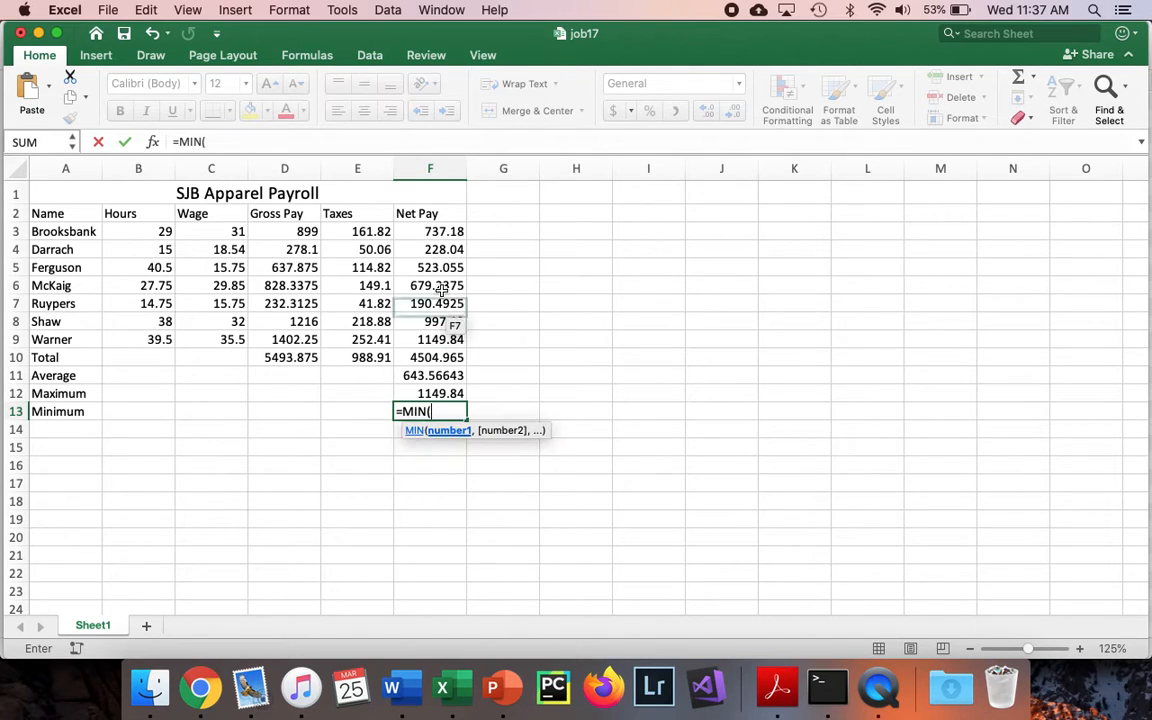
left_click_drag(432, 232, 457, 341)
key("Return")
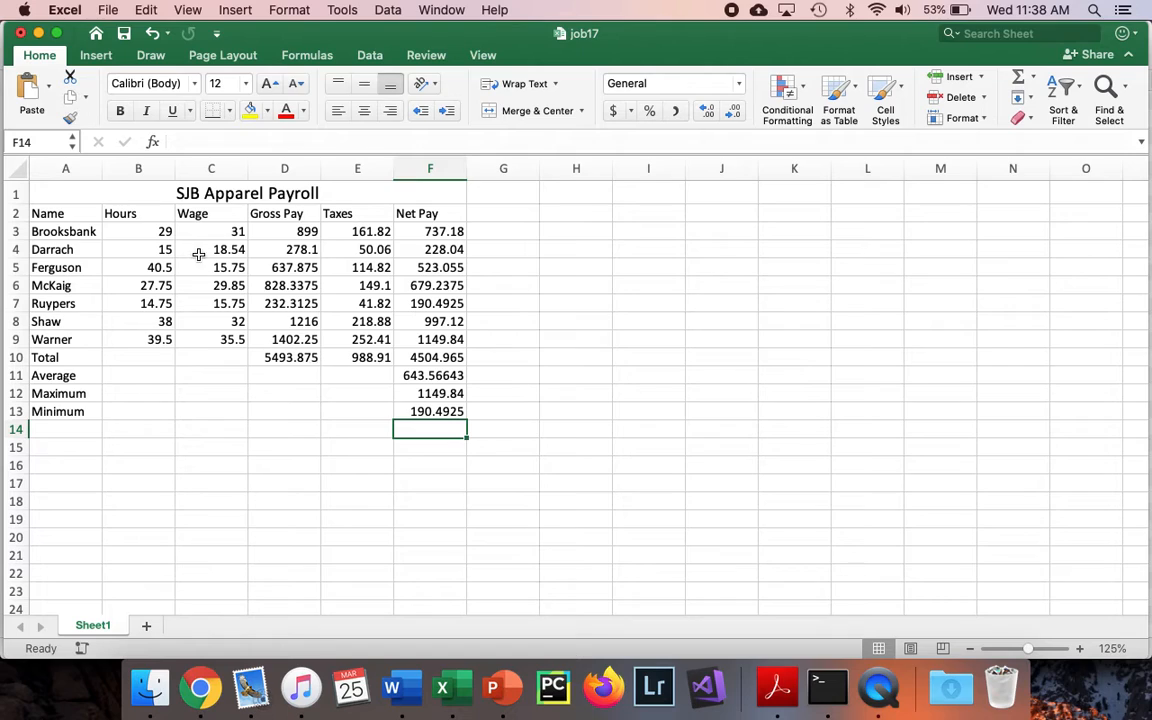
Format the Hours values in B3:B9 to show two decimal places
left_click_drag(166, 231, 160, 340)
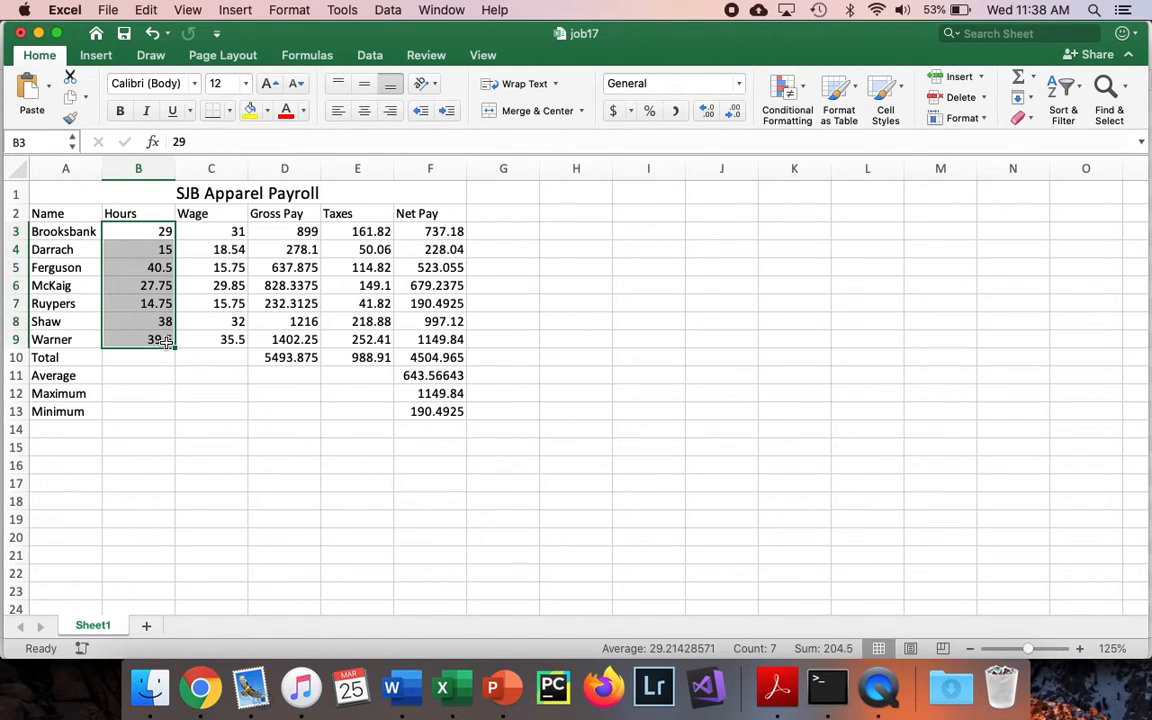
left_click(707, 112)
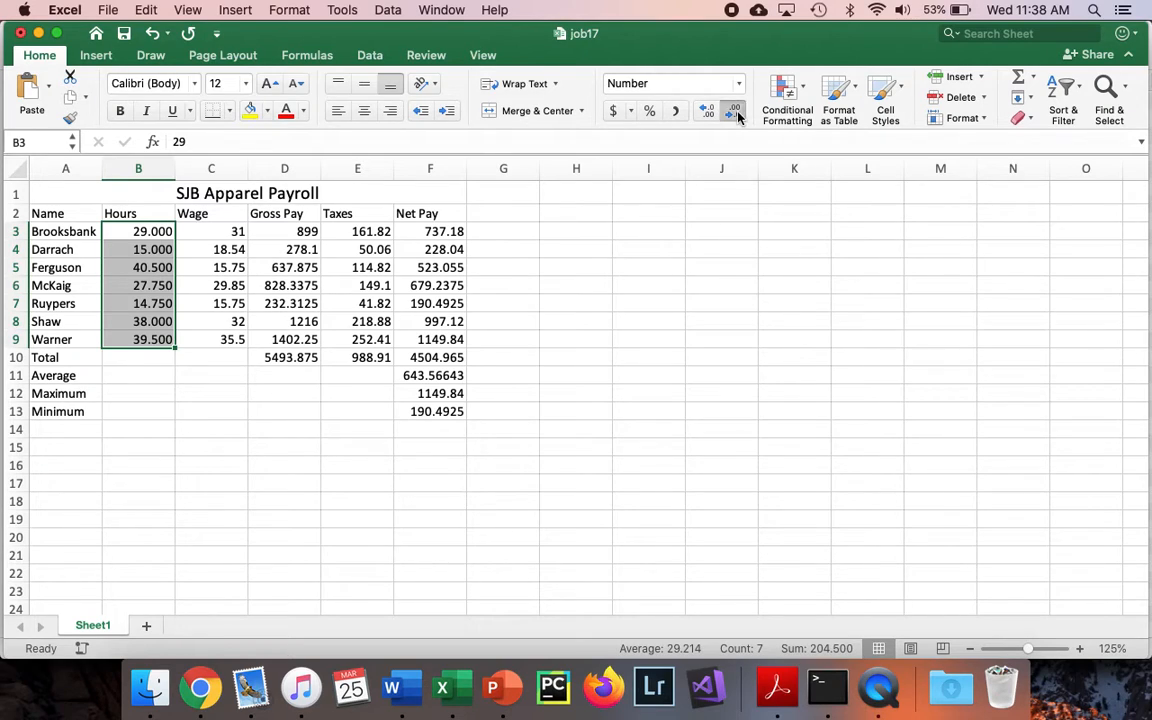
left_click(735, 113)
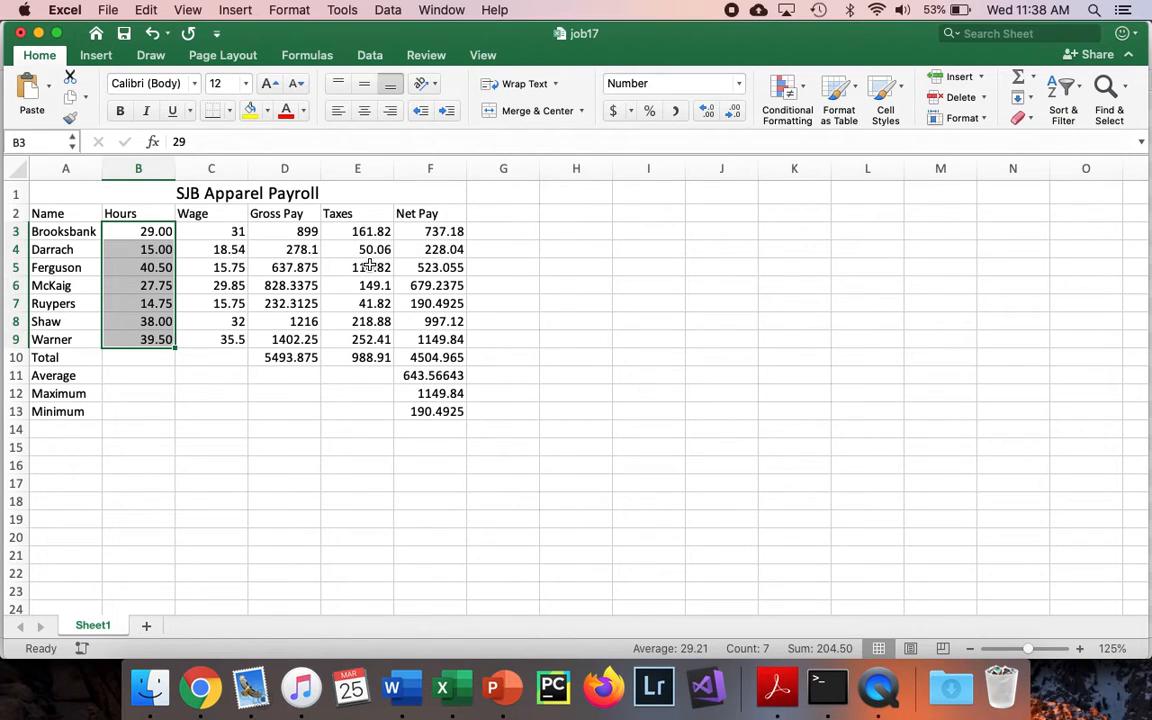
Apply the Accounting format with dollar signs to C3:F3, the totals in D10:F10 and the Net Pay statistics in F11:F13
left_click_drag(213, 230, 445, 231)
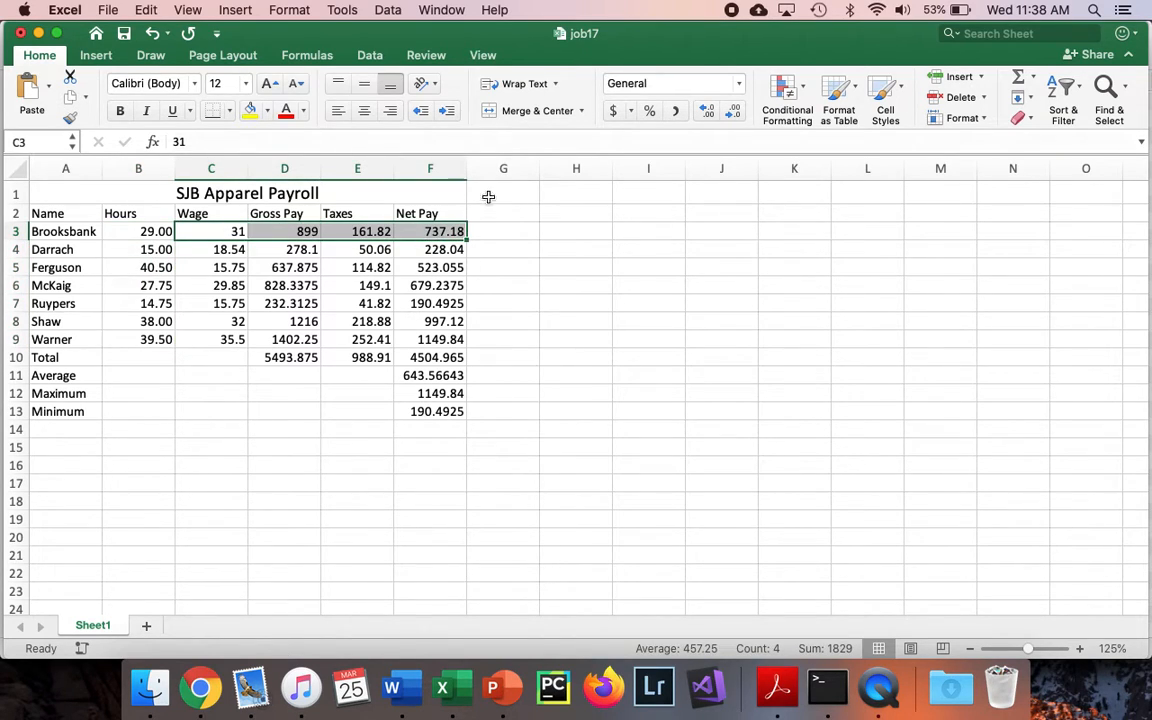
left_click(615, 110)
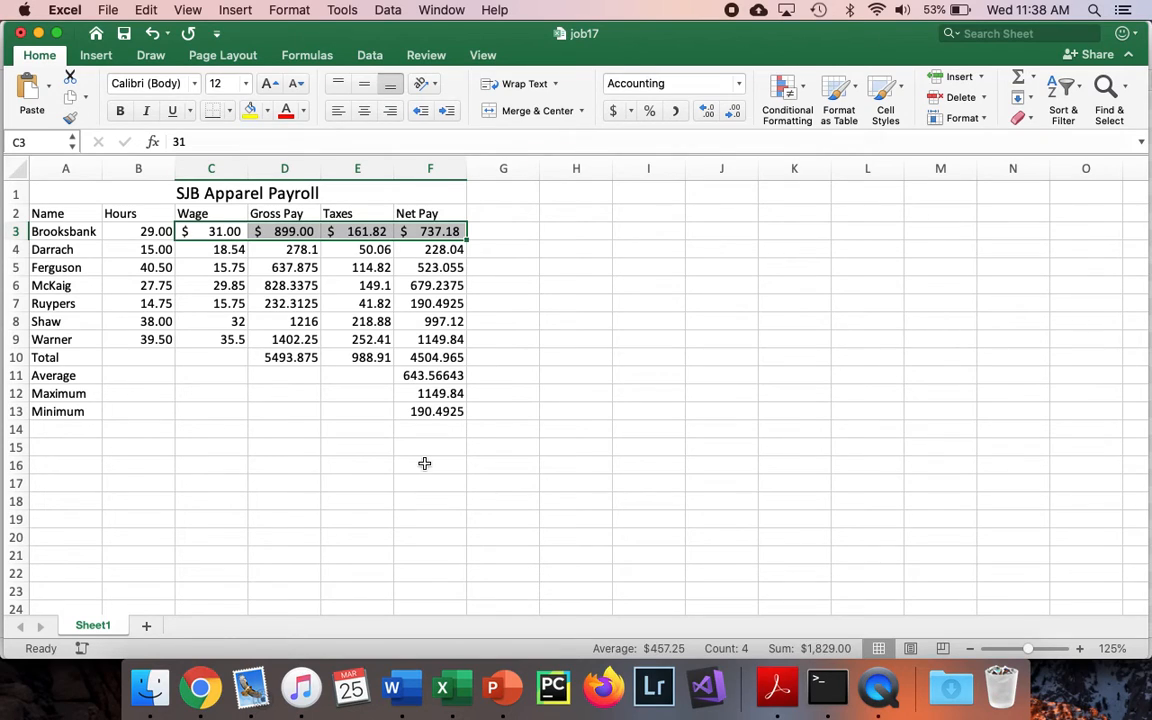
left_click_drag(284, 357, 432, 358)
left_click(613, 110)
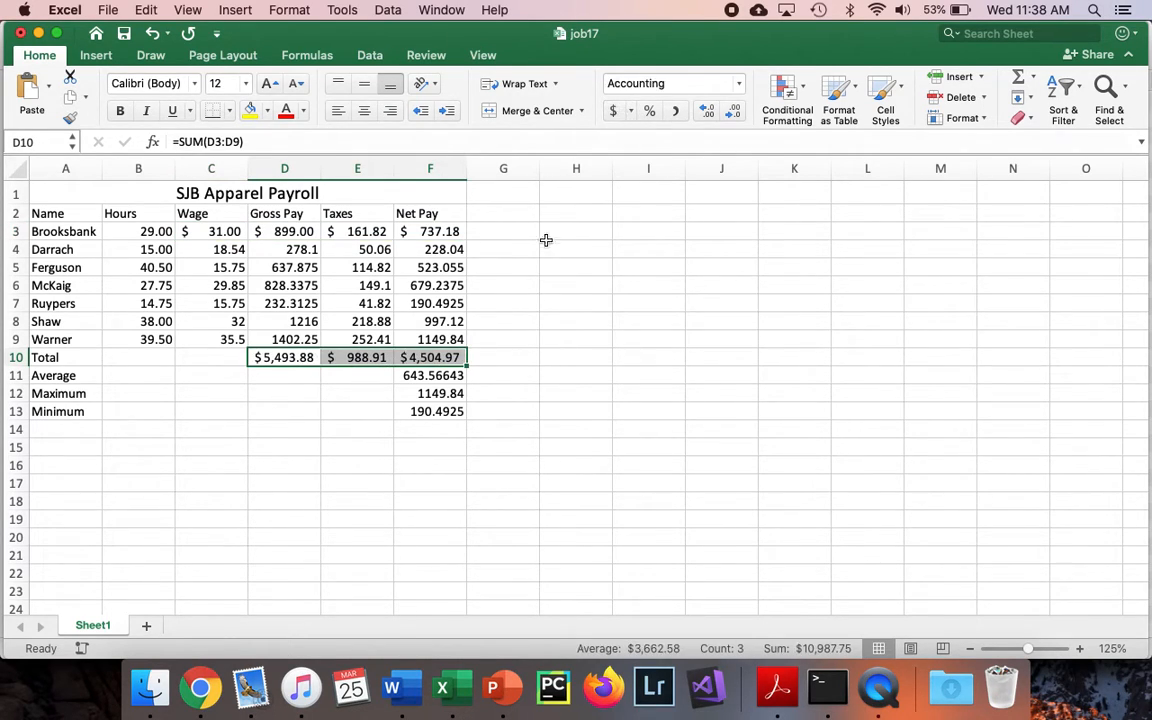
left_click_drag(432, 376, 434, 408)
left_click(613, 110)
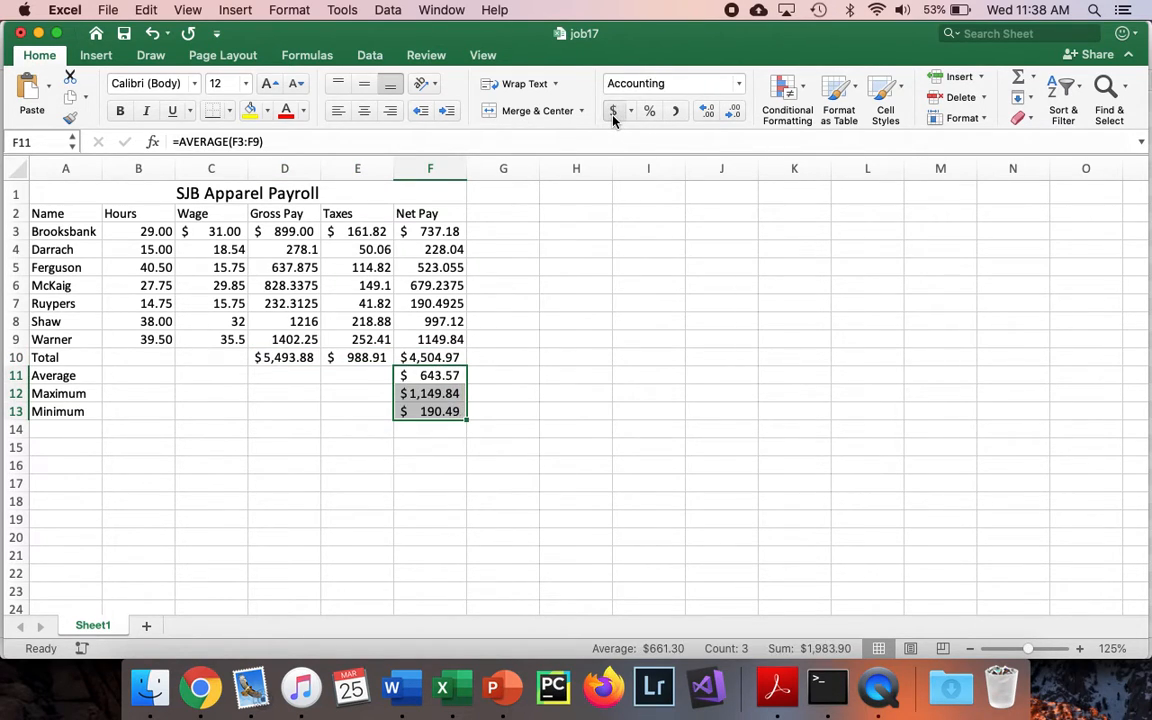
left_click(538, 418)
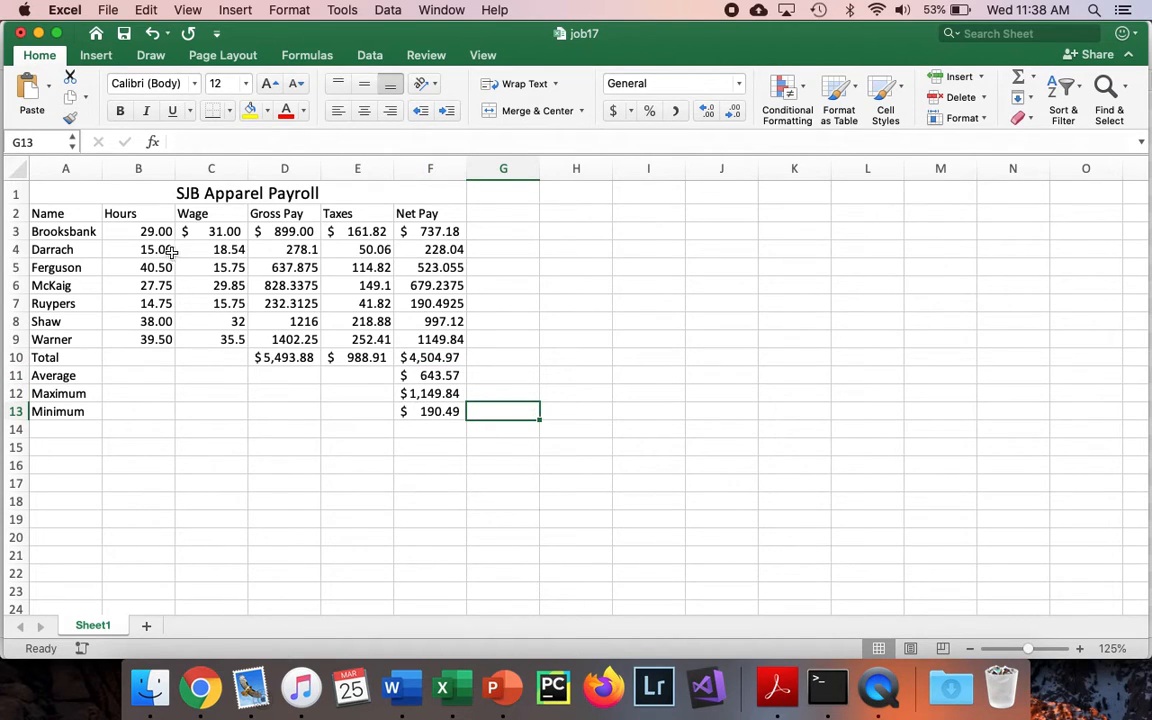
Apply the comma style without dollar signs to the remaining wage, pay and tax values in C4:F9
left_click_drag(198, 251, 418, 338)
left_click(685, 117)
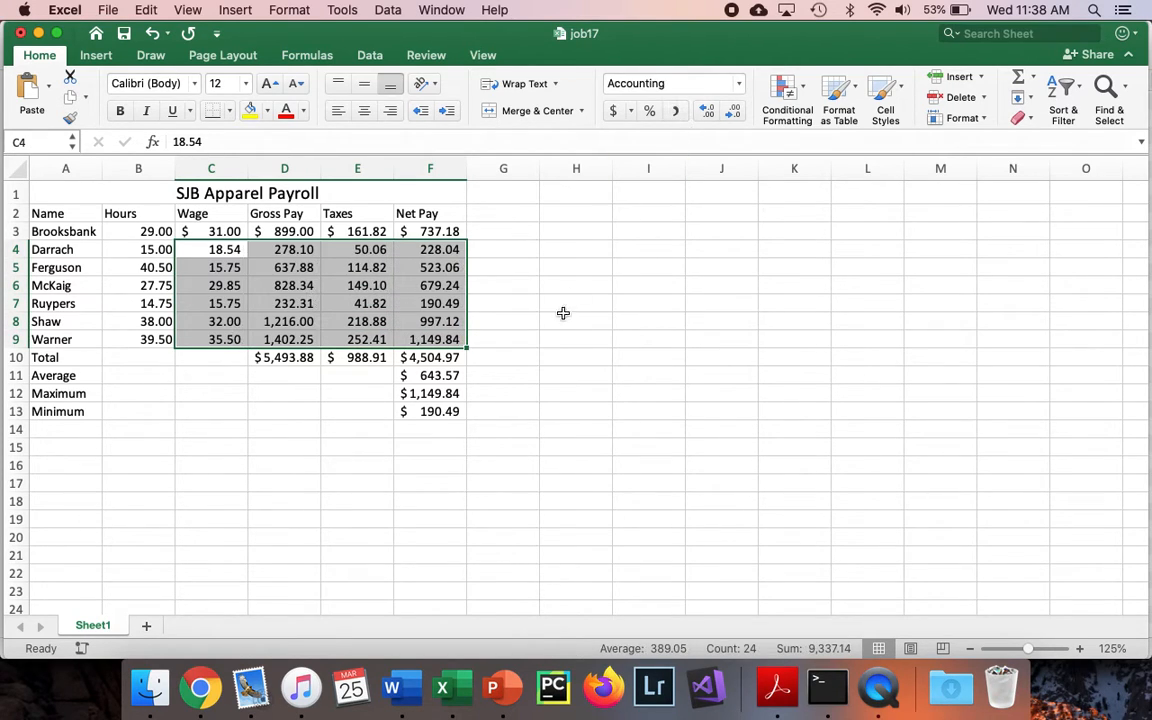
left_click(550, 356)
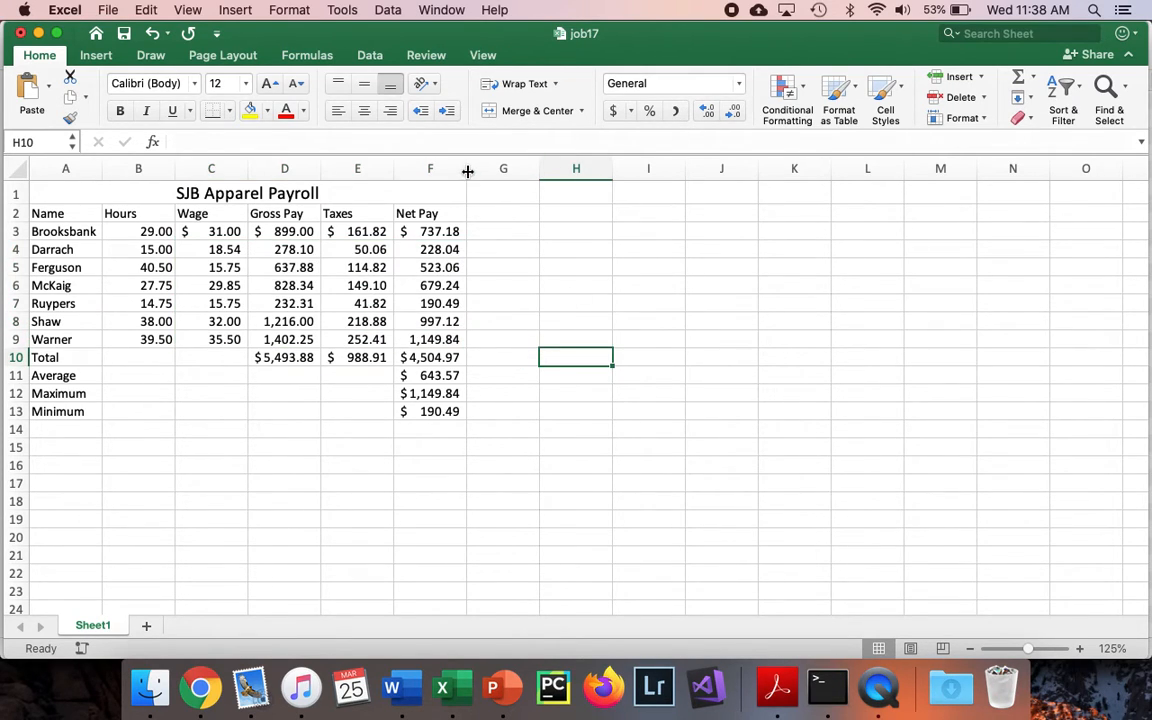
Widen the Net Pay column F slightly so its dollar amounts have more room
left_click_drag(466, 168, 479, 170)
left_click(540, 356)
left_click(576, 245)
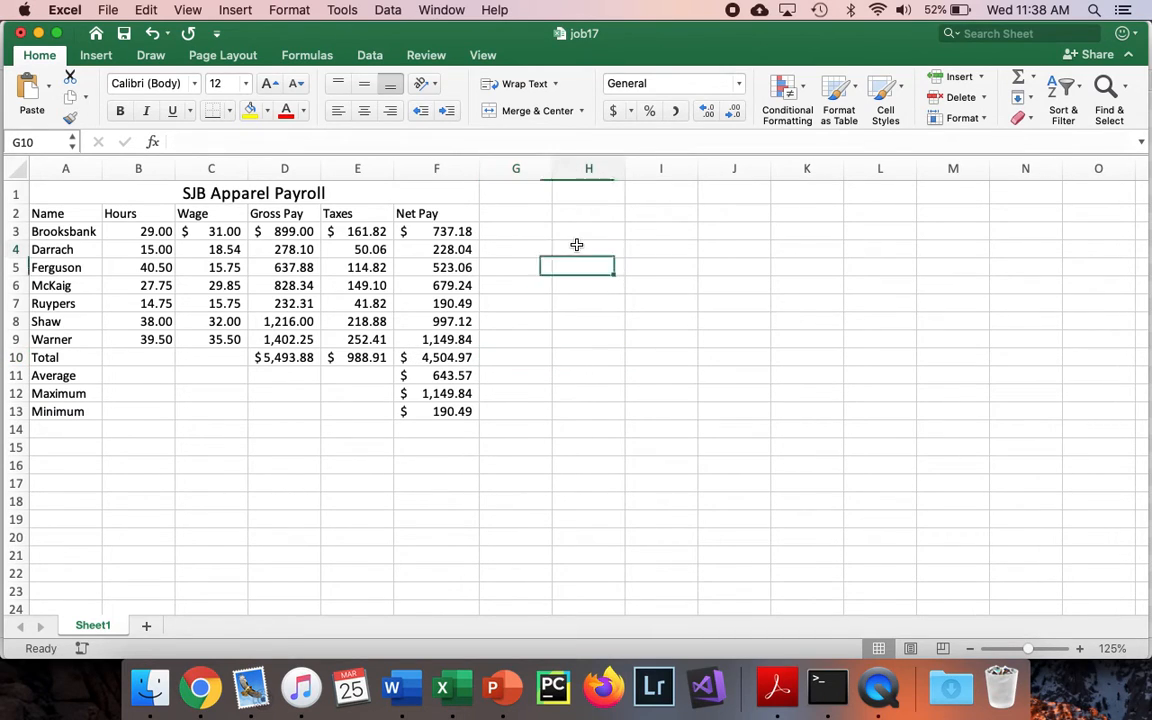